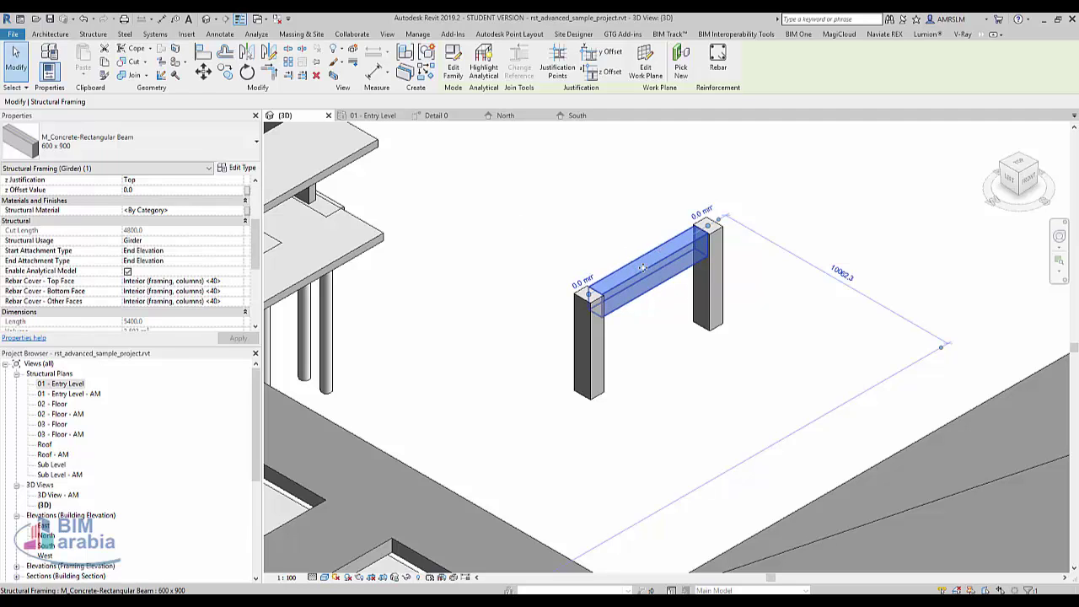
# Draw a second 600 x 900 concrete beam, 8200 long, on 02 - Floor beside the column frame
pyautogui.click(557, 226)
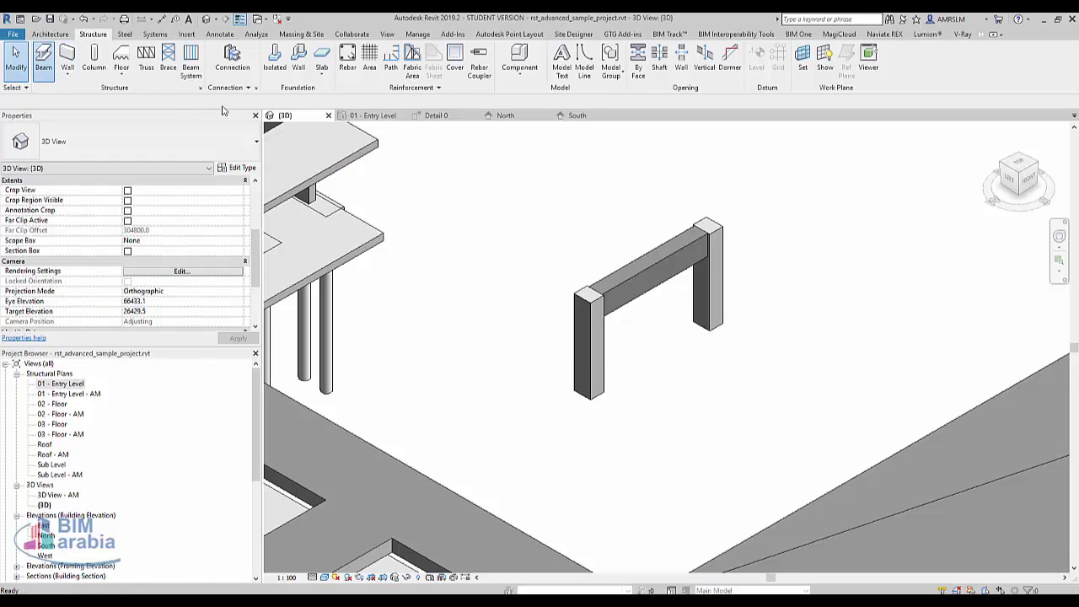
pyautogui.click(609, 354)
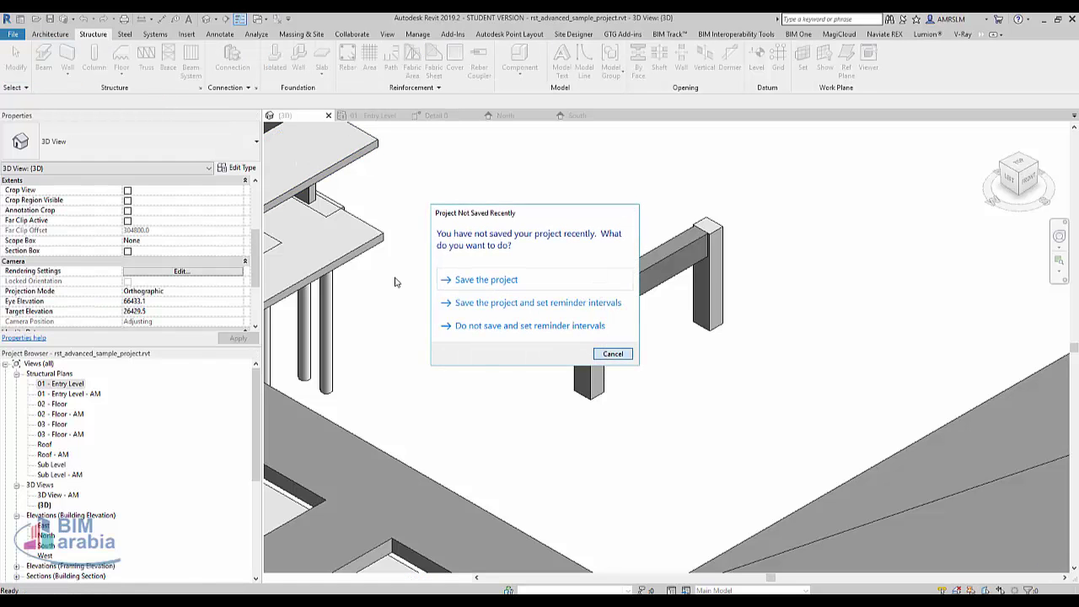
pyautogui.click(179, 102)
pyautogui.click(180, 105)
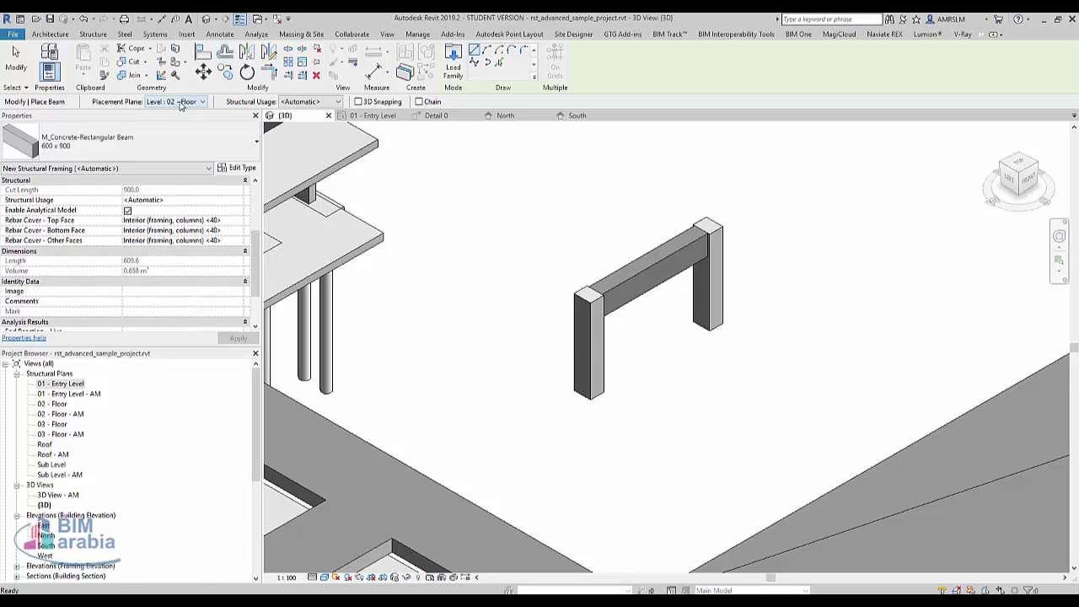
pyautogui.click(613, 193)
pyautogui.click(433, 304)
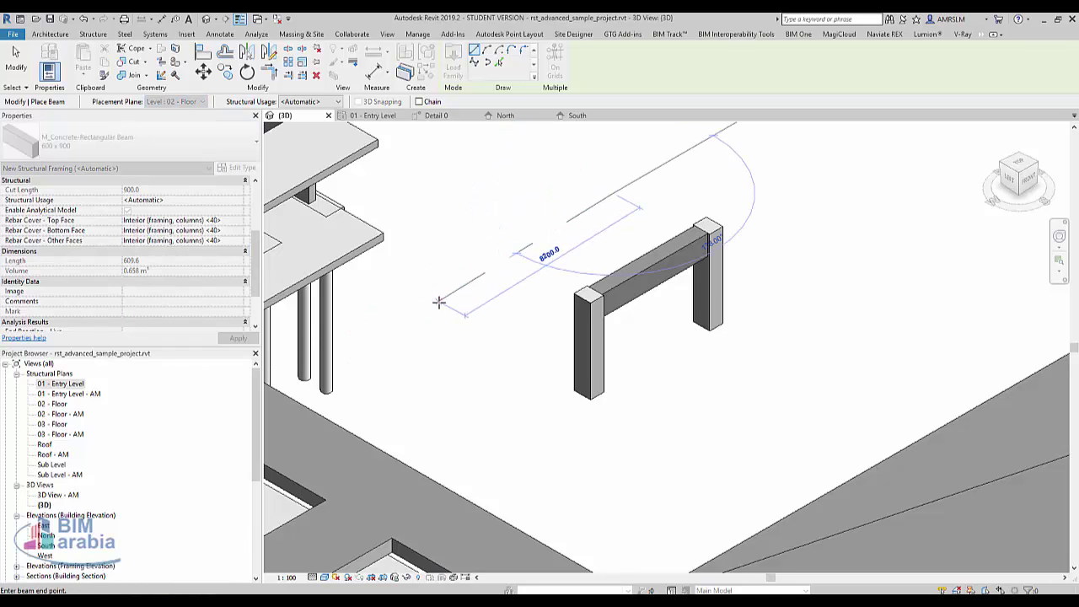
pyautogui.press('Escape')
pyautogui.press('Escape')
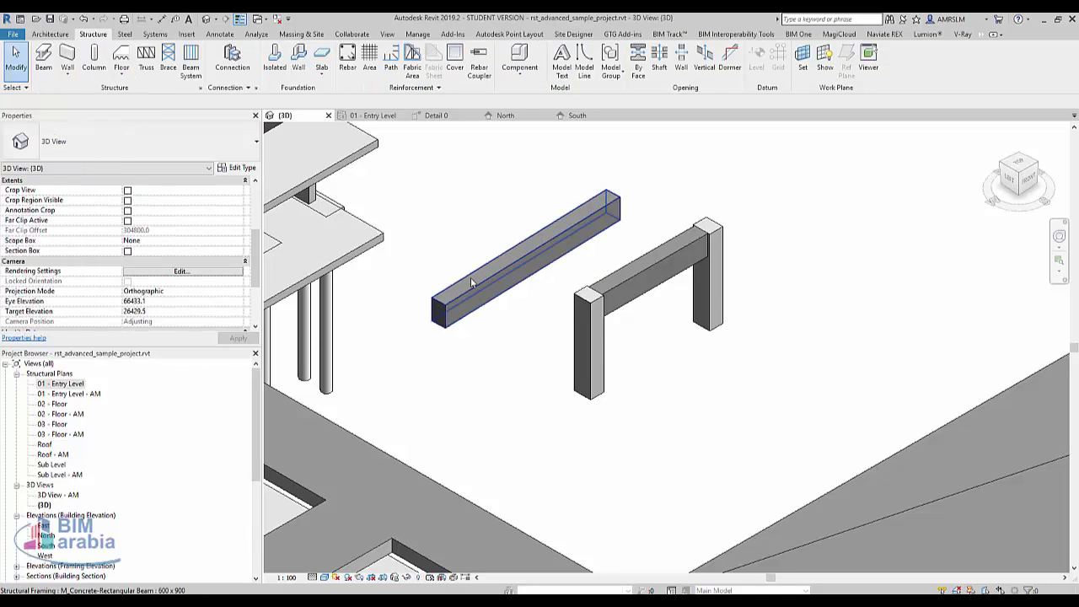
pyautogui.click(475, 274)
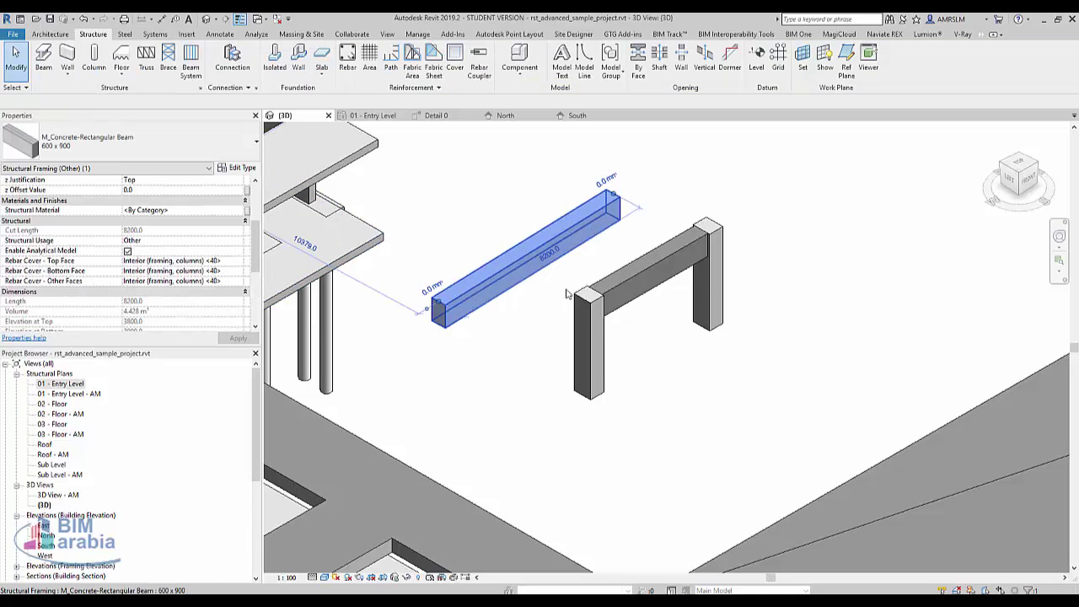
pyautogui.press('Escape')
# Zoom in on the two beams and start the rebar Cover tool
pyautogui.click(676, 281)
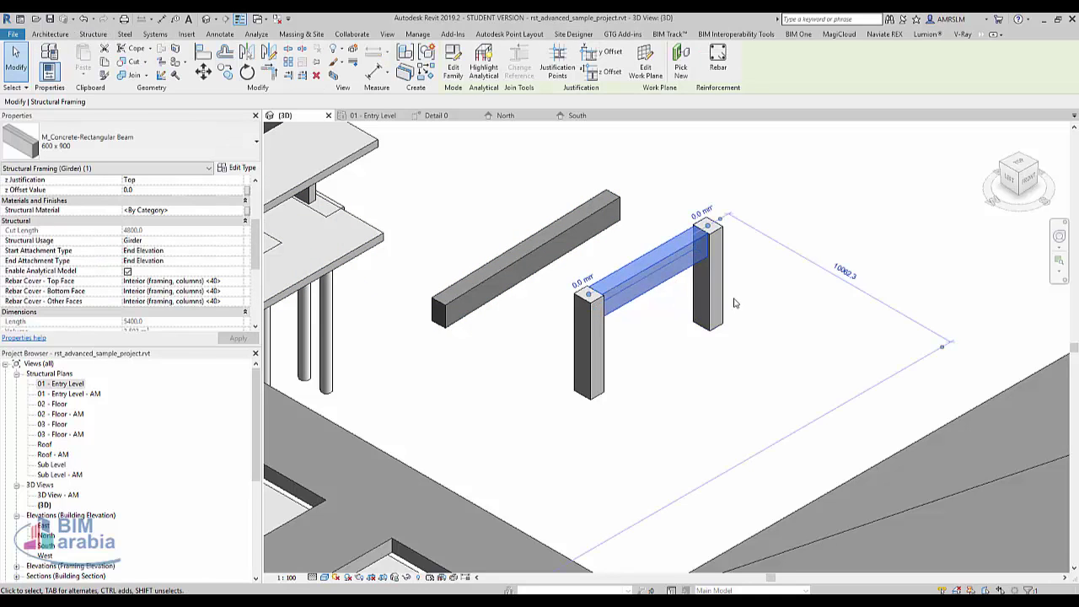
pyautogui.press('Escape')
pyautogui.scroll(3, 449, 284)
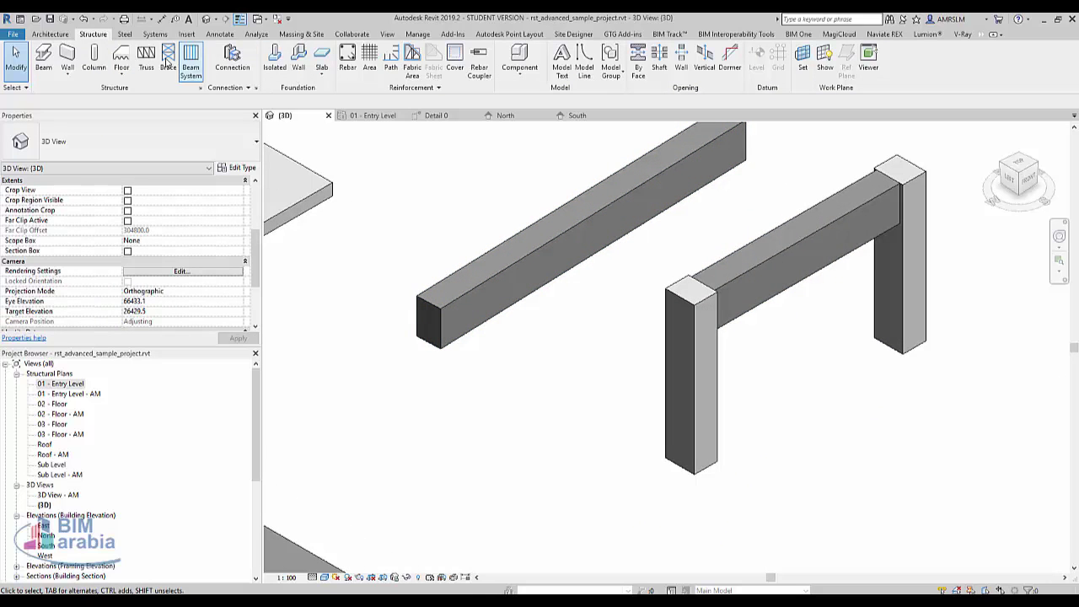
pyautogui.click(460, 69)
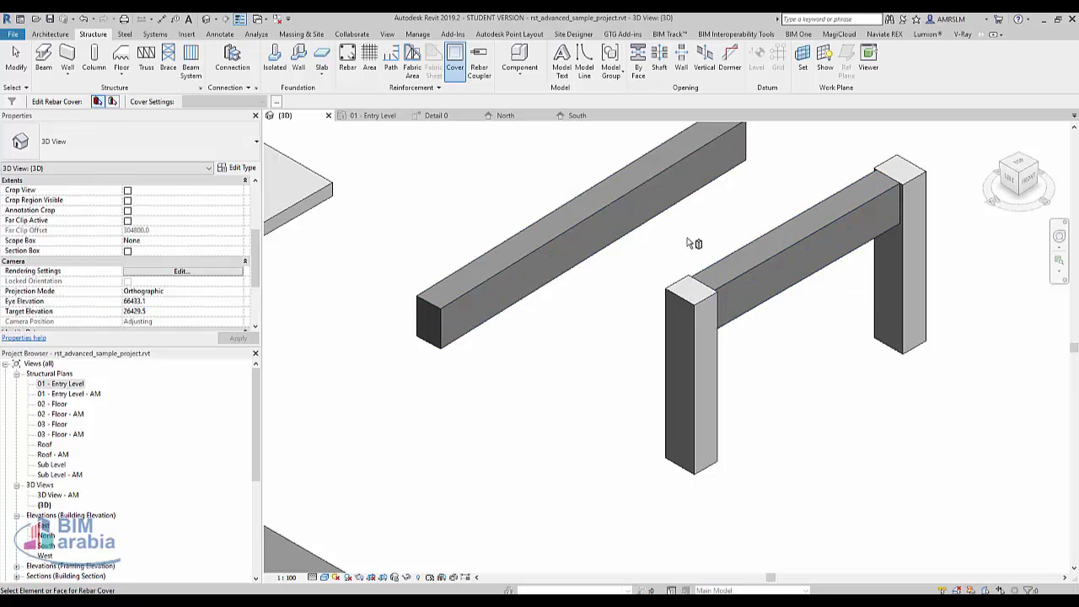
# Apply Cast against earth <75> cover to the free-standing beam and verify it in Properties
pyautogui.click(603, 196)
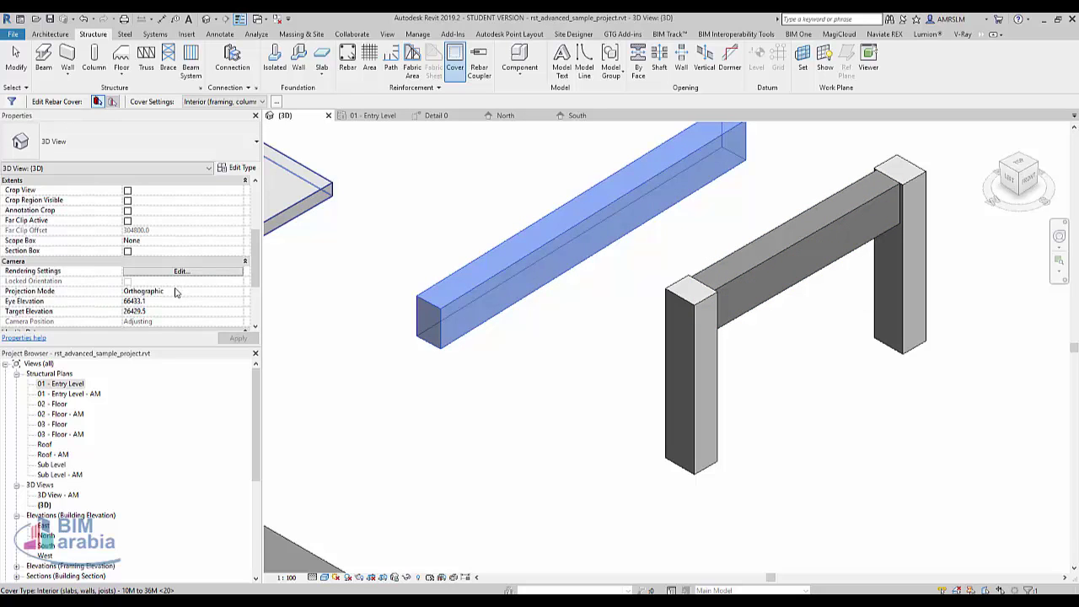
pyautogui.scroll(-3, 175, 292)
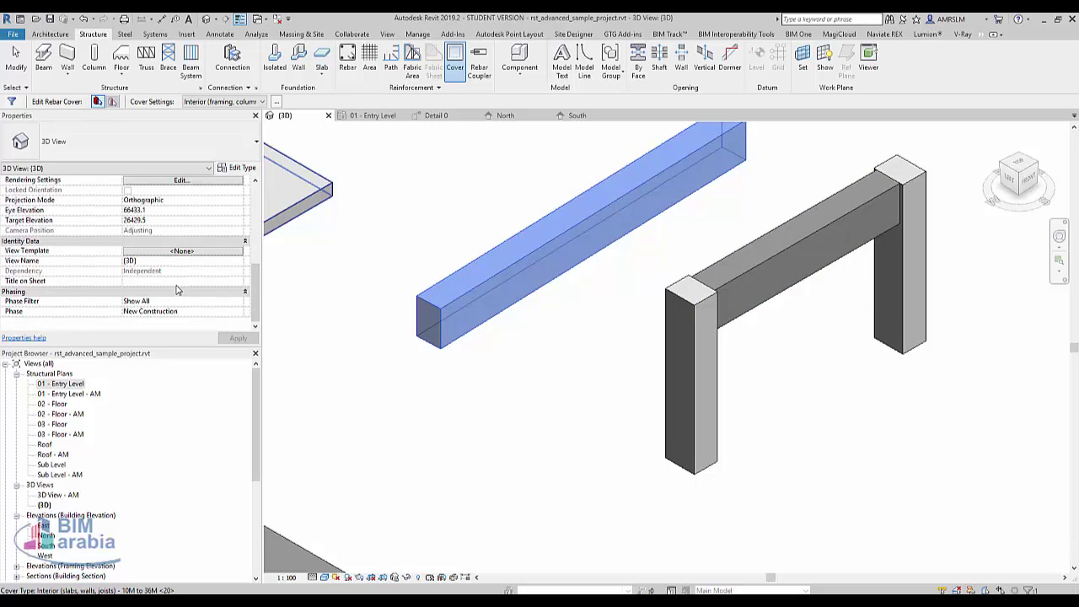
pyautogui.click(263, 102)
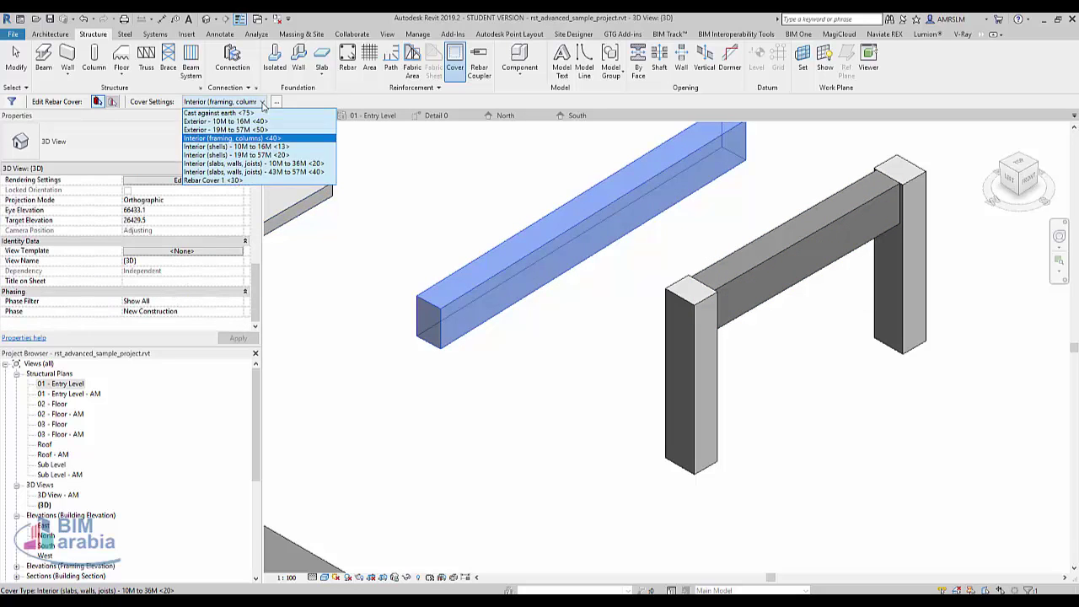
pyautogui.click(221, 113)
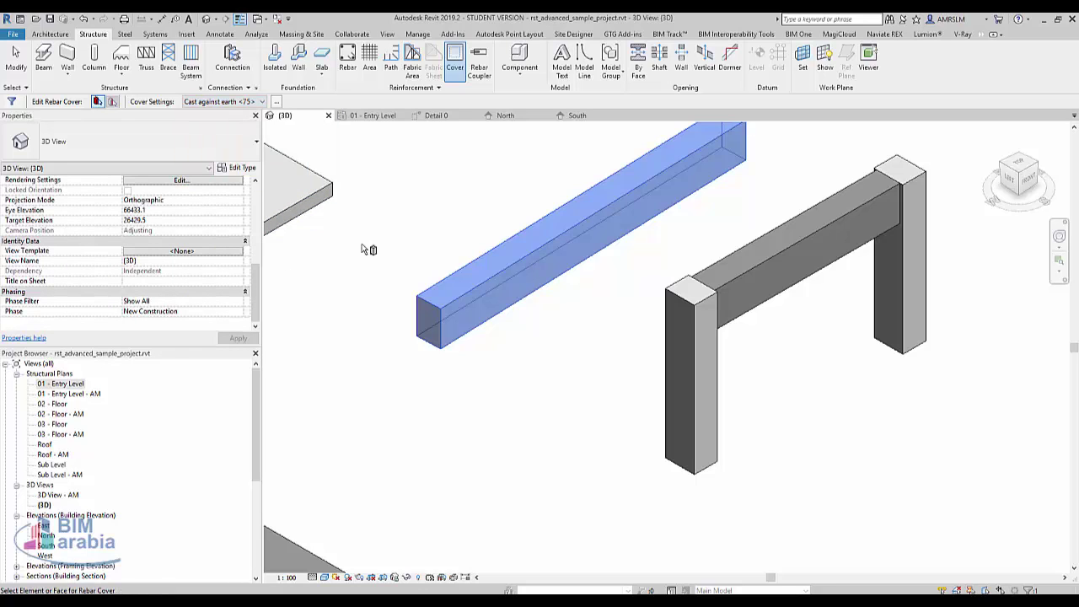
pyautogui.click(497, 258)
pyautogui.press('Escape')
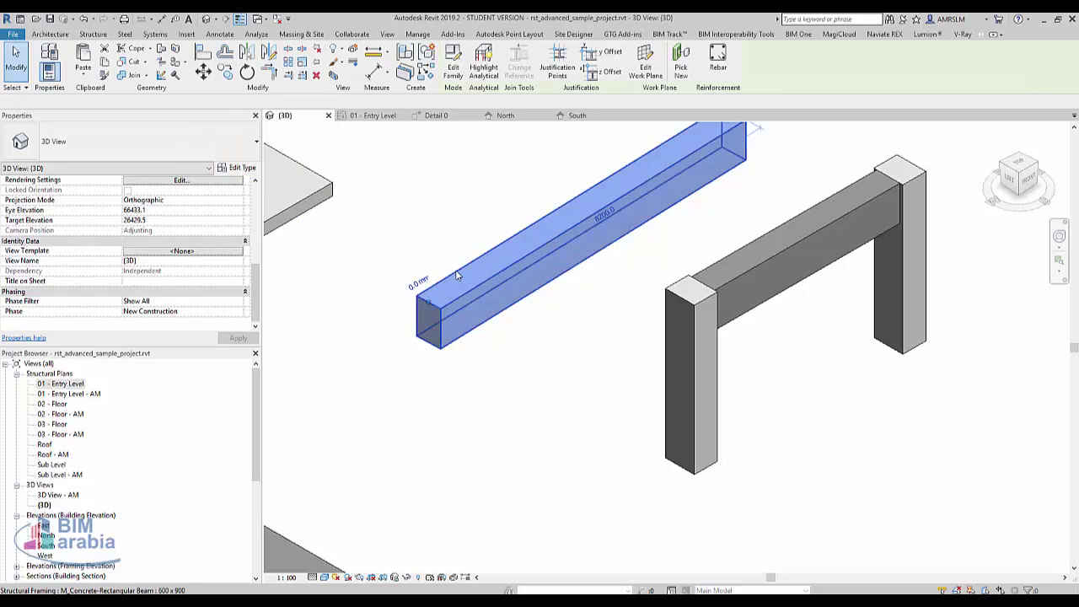
pyautogui.scroll(1, 187, 268)
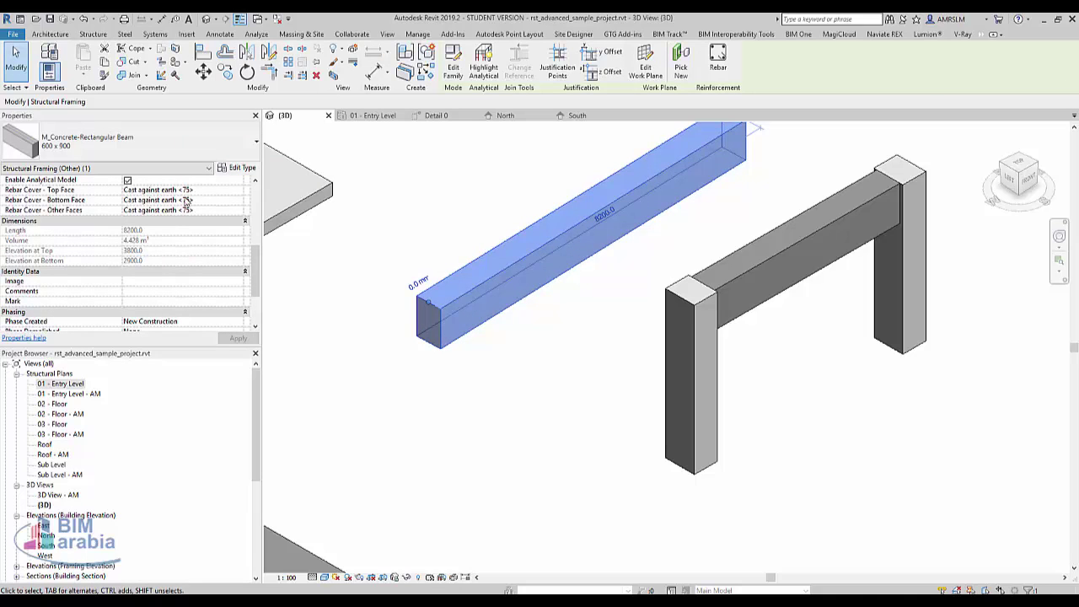
pyautogui.click(409, 208)
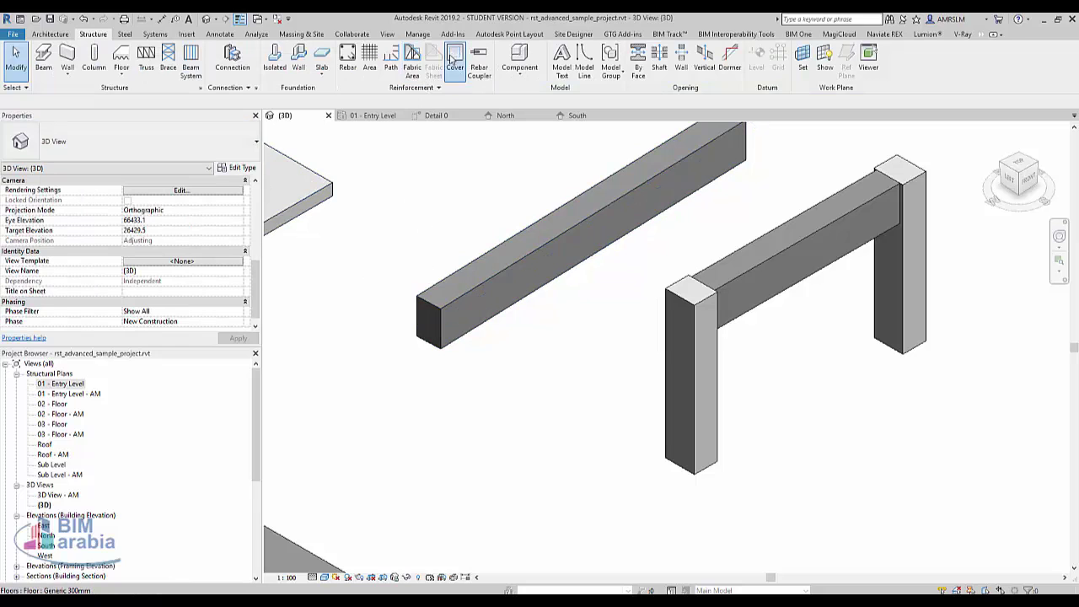
# Reopen Cover and review the cover types and distances in Rebar Cover Settings
pyautogui.click(455, 63)
pyautogui.click(139, 102)
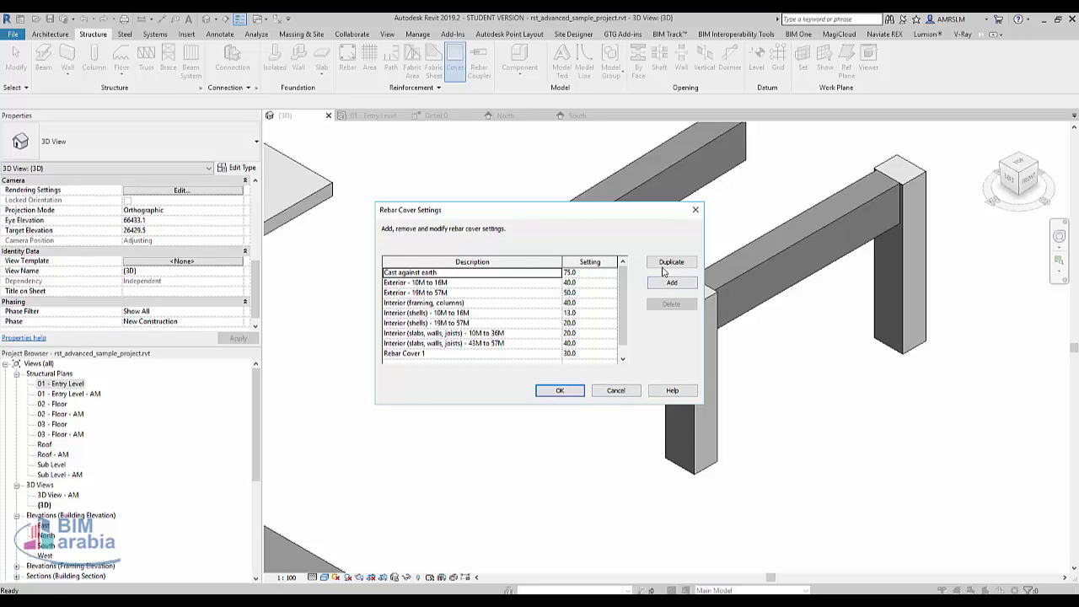
pyautogui.click(616, 390)
pyautogui.scroll(3, 426, 325)
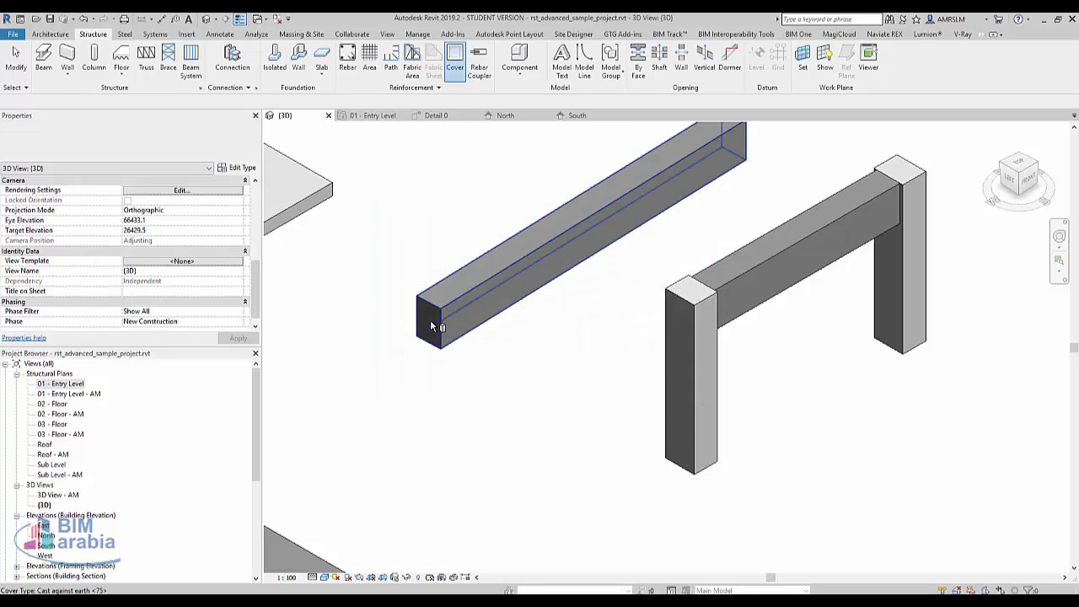
pyautogui.scroll(2, 415, 337)
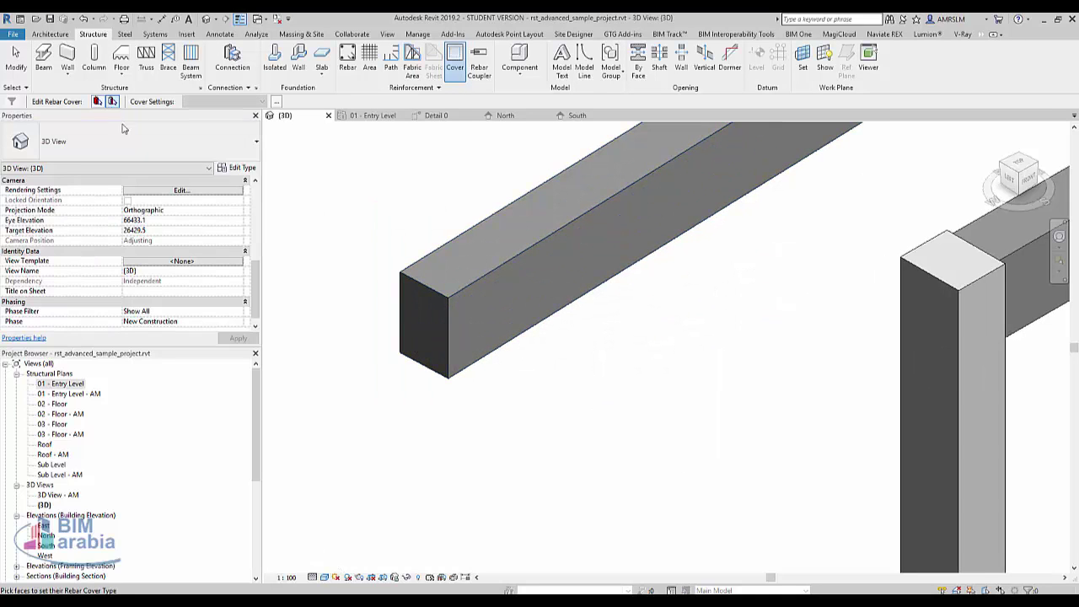
# Assign a different cover type to the beam's end face and check the cover values
pyautogui.click(422, 323)
pyautogui.click(224, 101)
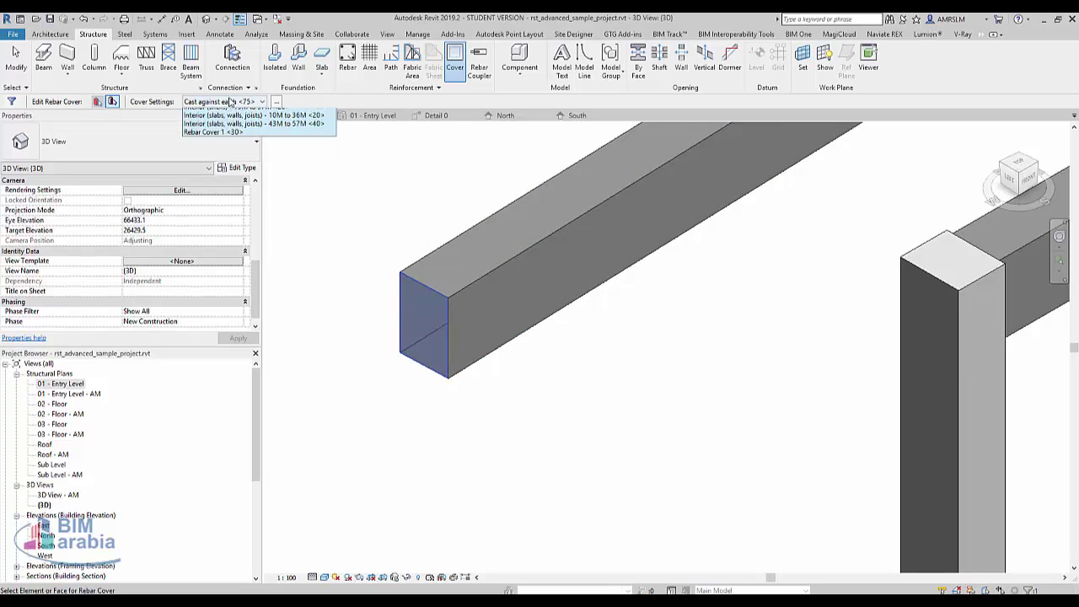
pyautogui.click(226, 130)
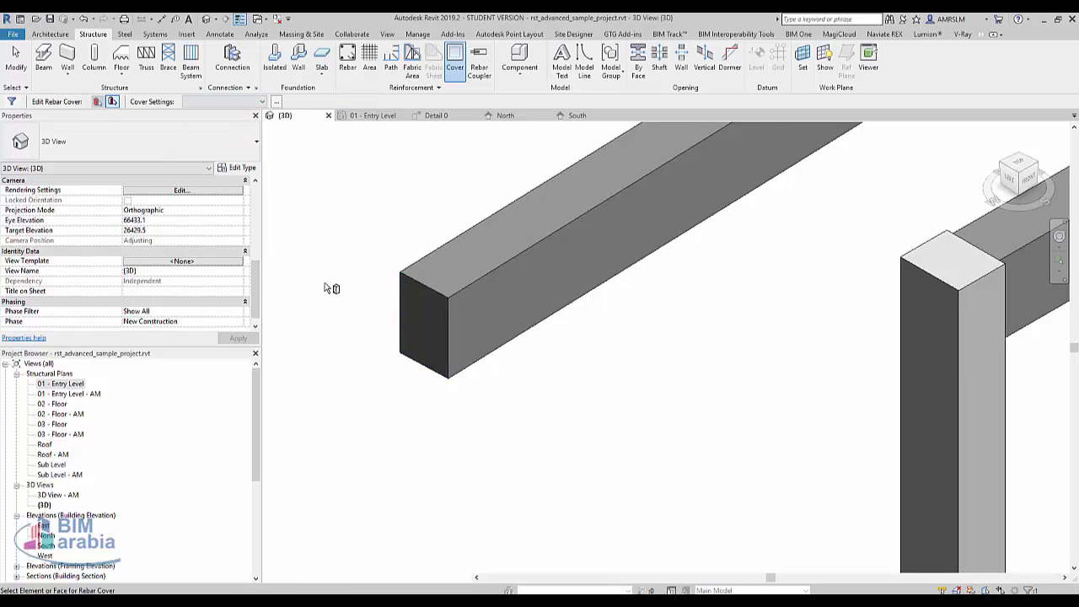
pyautogui.click(428, 252)
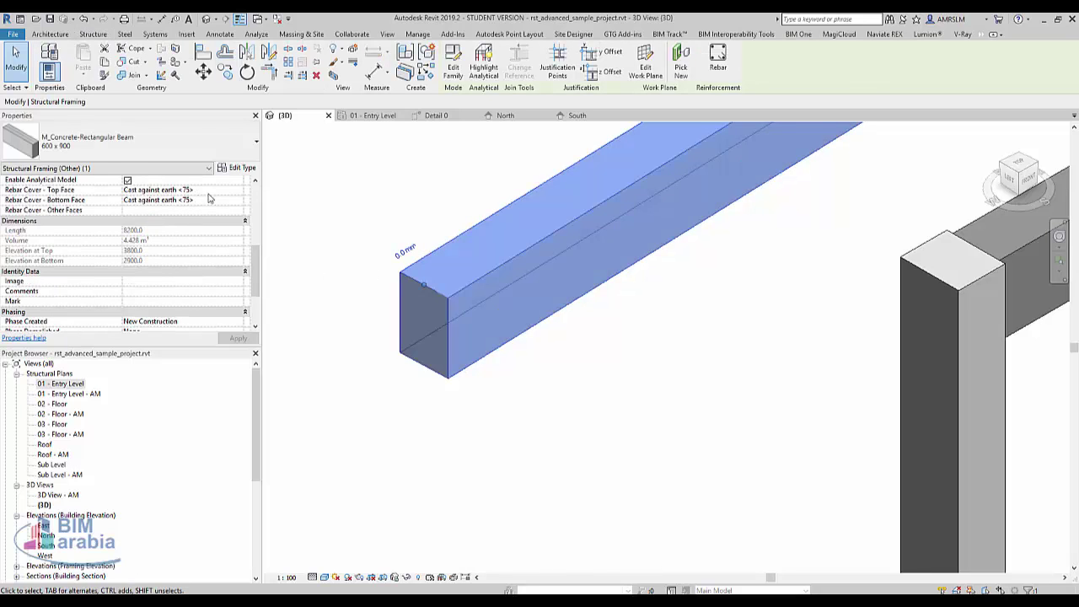
pyautogui.click(320, 229)
pyautogui.scroll(-1, 484, 440)
pyautogui.scroll(-2, 484, 440)
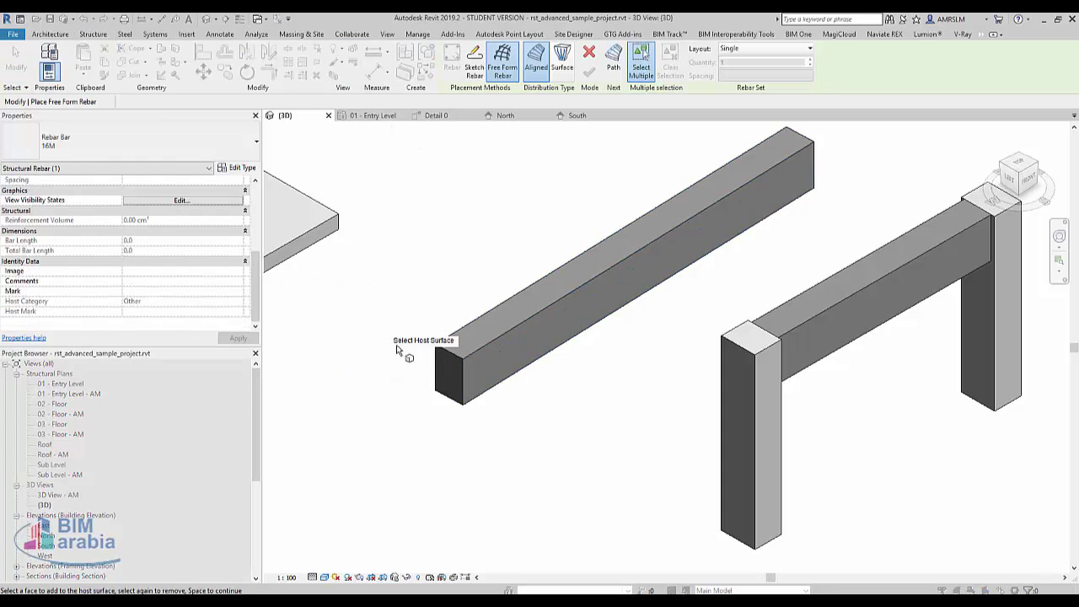
pyautogui.press('Escape')
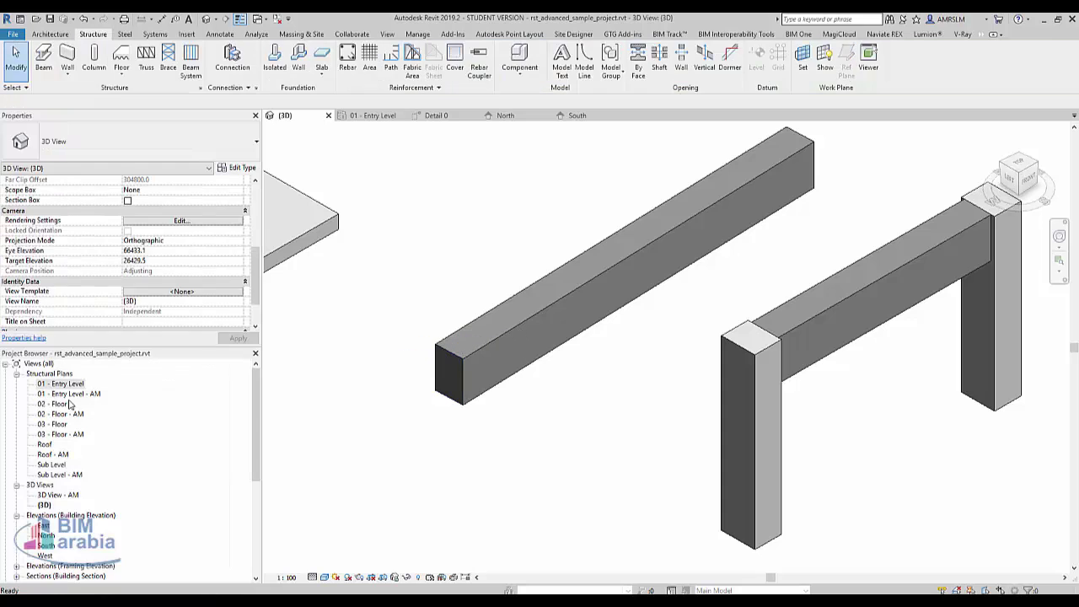
pyautogui.doubleClick(61, 383)
pyautogui.scroll(-2, 708, 408)
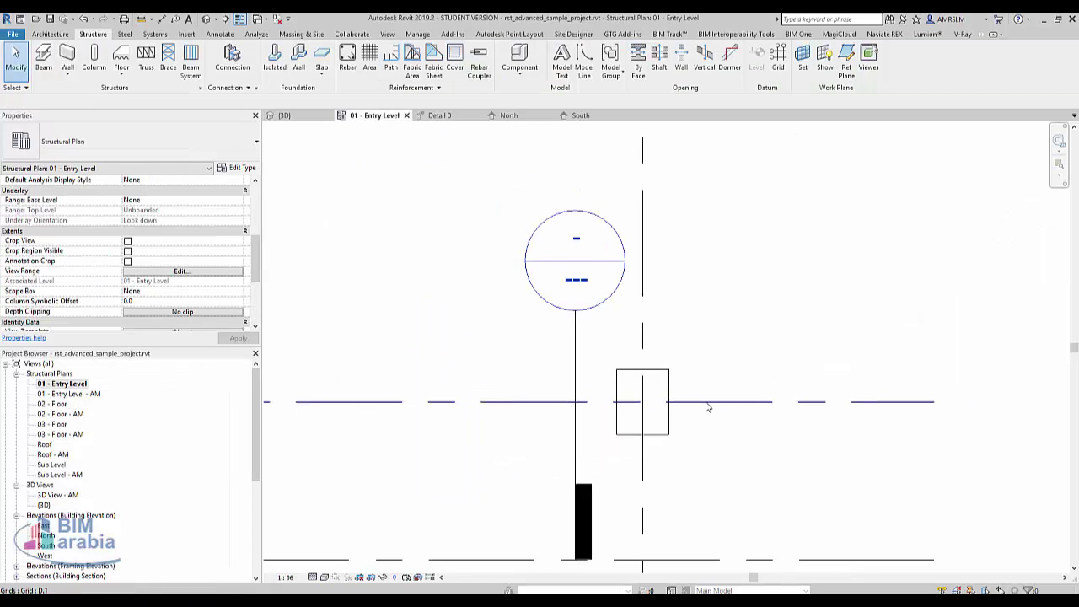
pyautogui.scroll(-2, 708, 407)
pyautogui.scroll(-2, 727, 413)
pyautogui.scroll(2, 727, 413)
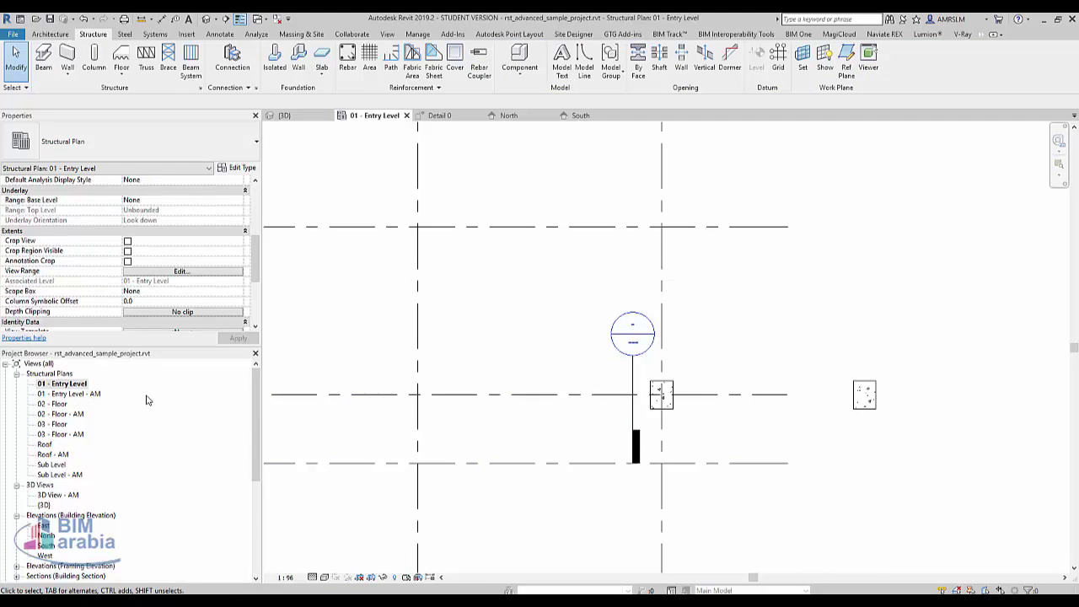
pyautogui.doubleClick(88, 394)
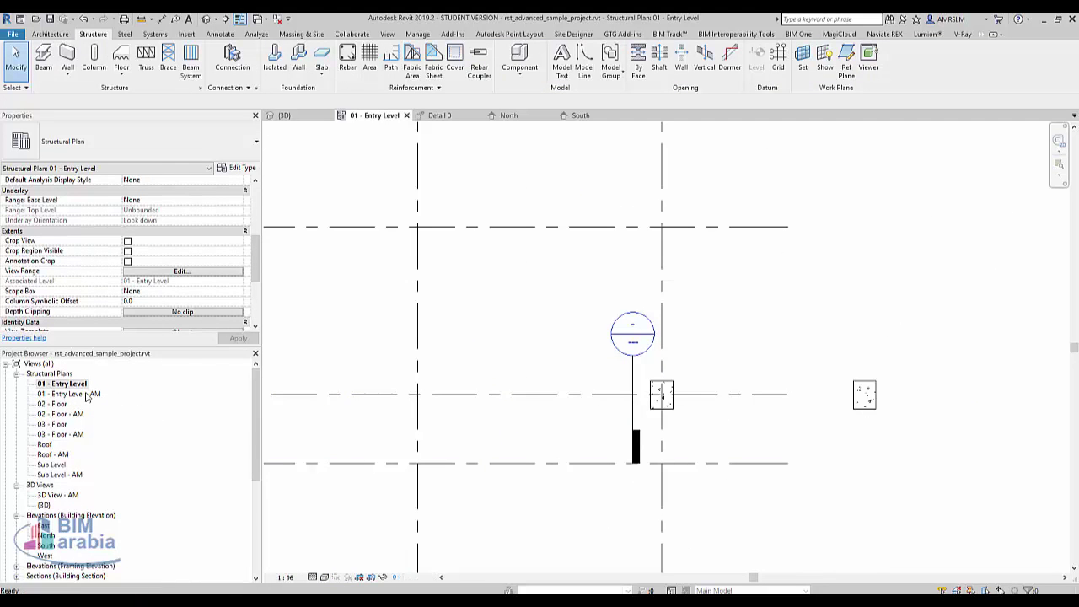
pyautogui.click(57, 405)
pyautogui.doubleClick(49, 407)
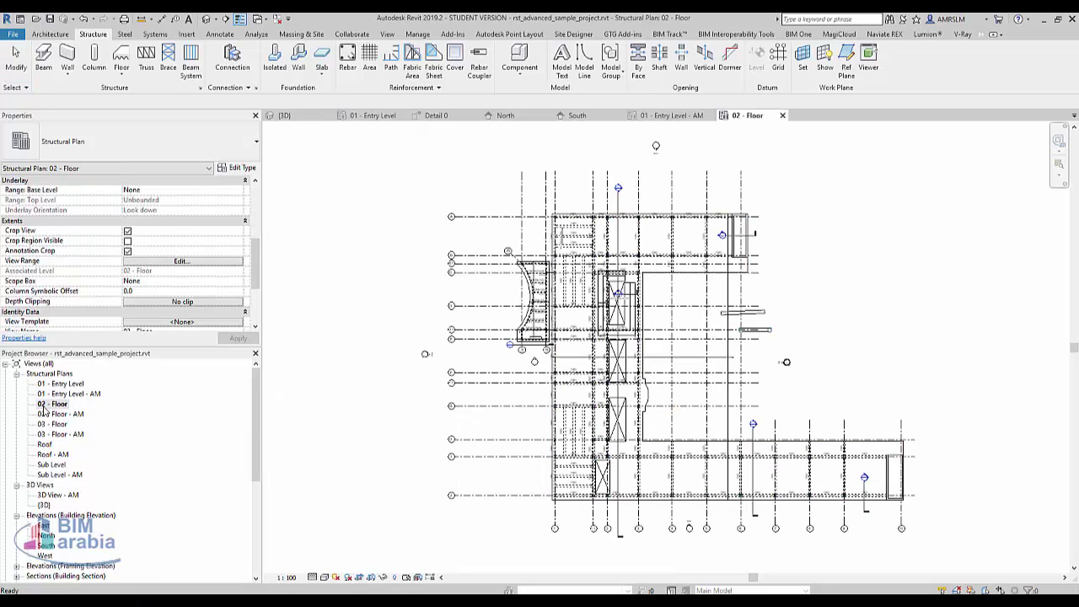
pyautogui.scroll(3, 594, 398)
pyautogui.scroll(3, 634, 363)
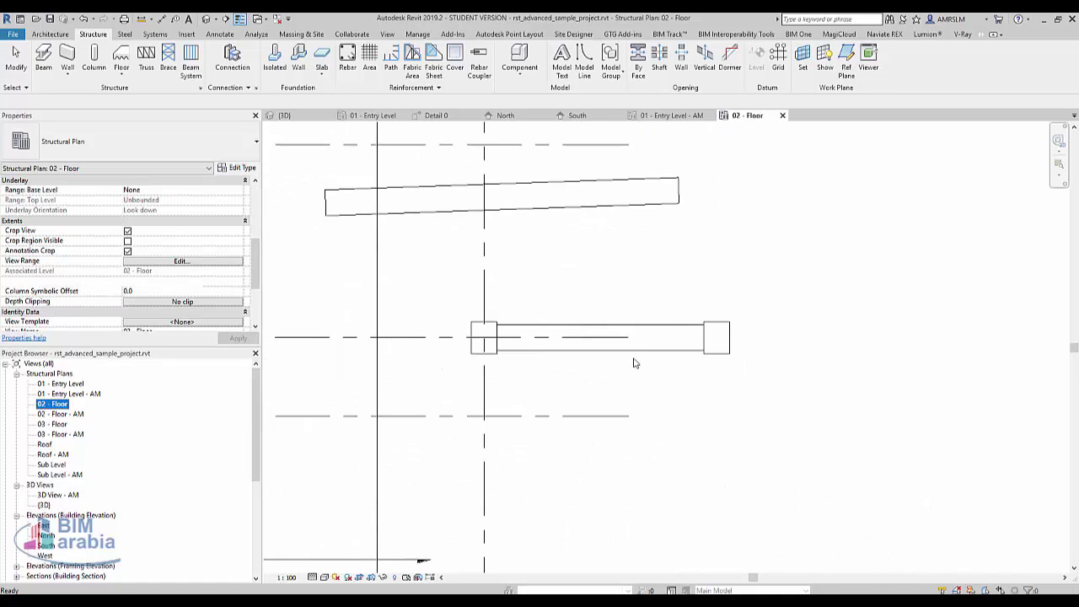
pyautogui.click(591, 352)
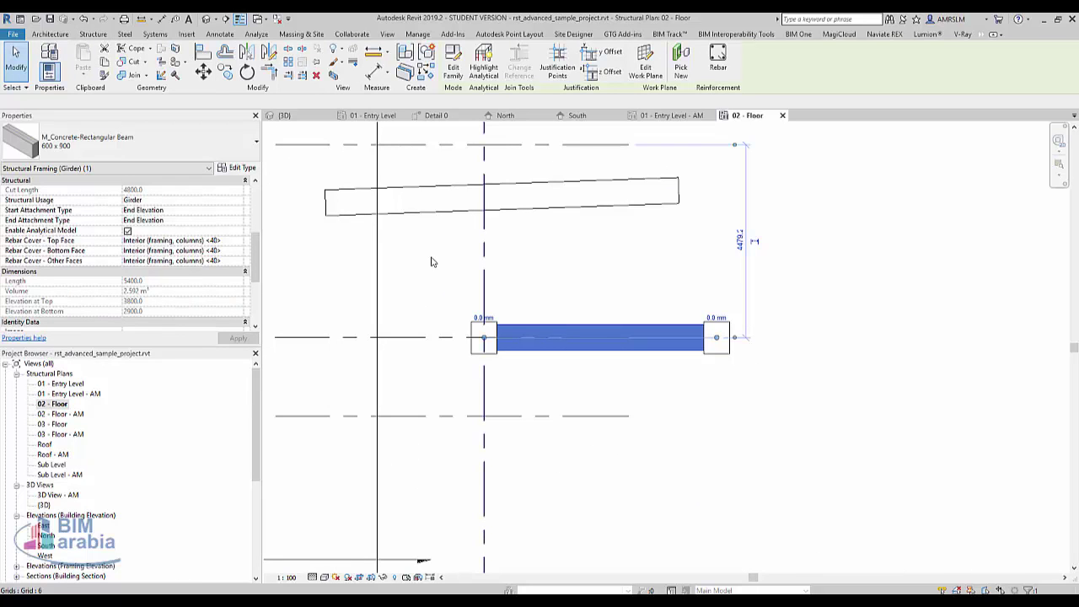
pyautogui.press('Escape')
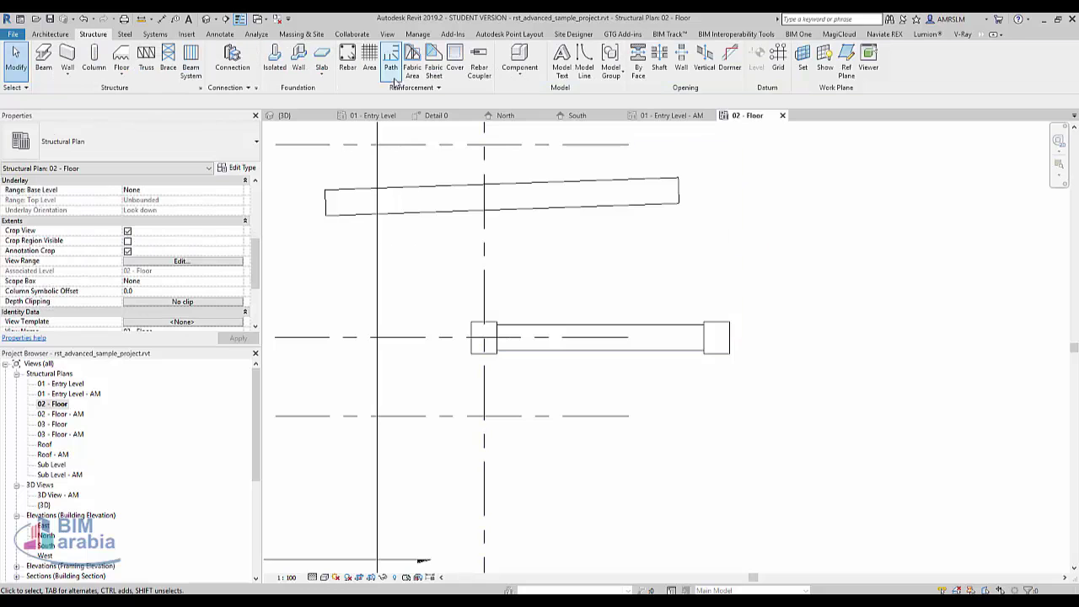
# Start Rebar placement using the straight bar shape M_00
pyautogui.click(347, 68)
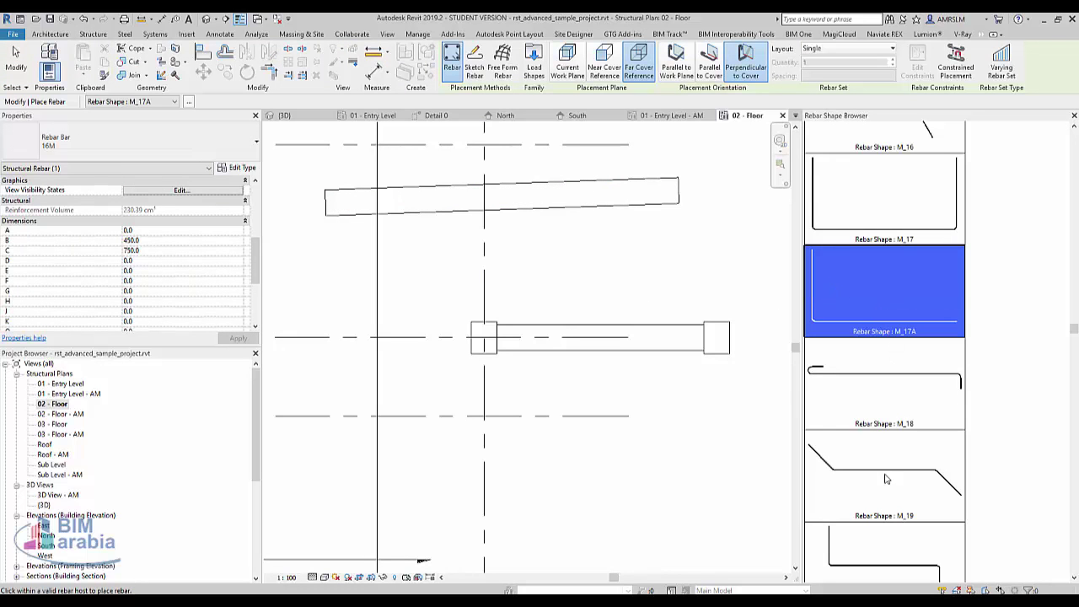
pyautogui.scroll(5, 908, 422)
pyautogui.scroll(4, 908, 422)
pyautogui.scroll(4, 882, 433)
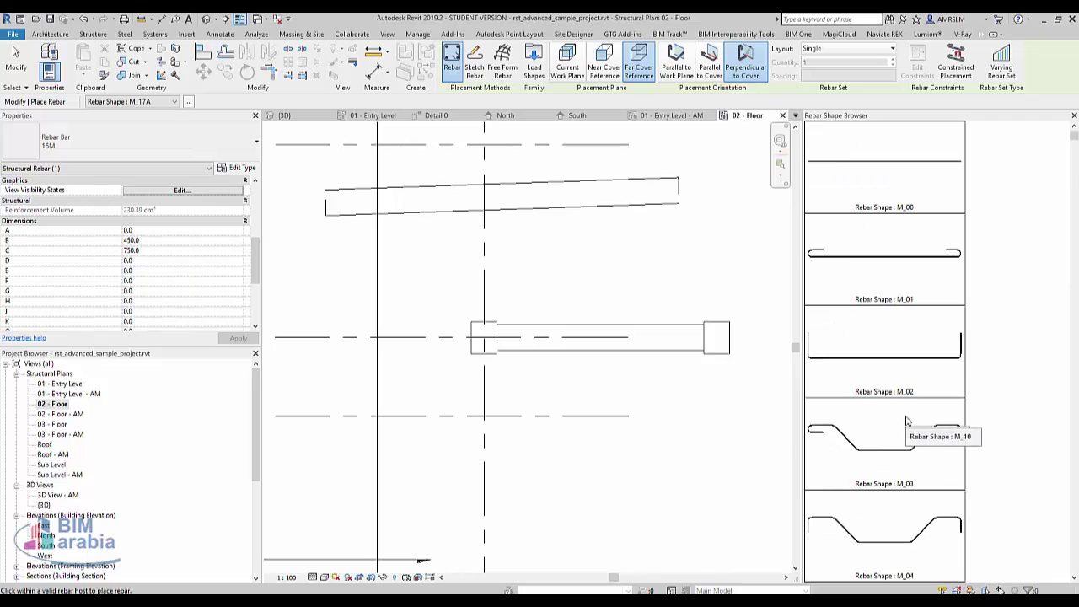
pyautogui.click(887, 171)
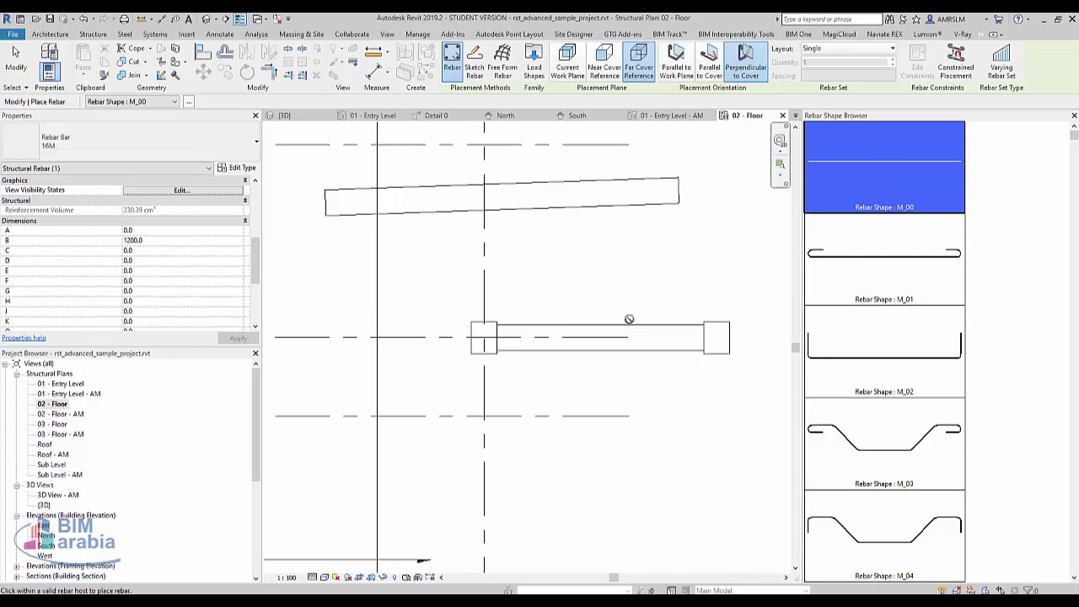
pyautogui.scroll(2, 614, 333)
pyautogui.scroll(2, 514, 320)
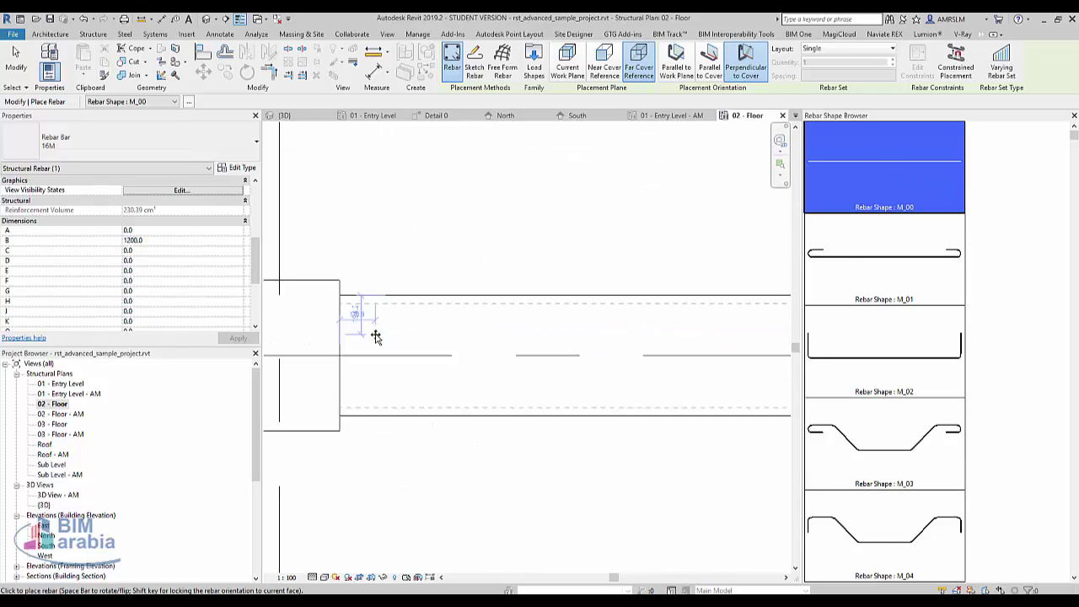
# Place the bars on the current work plane at Near Cover Reference, Parallel to Work Plane
pyautogui.click(567, 66)
pyautogui.click(604, 68)
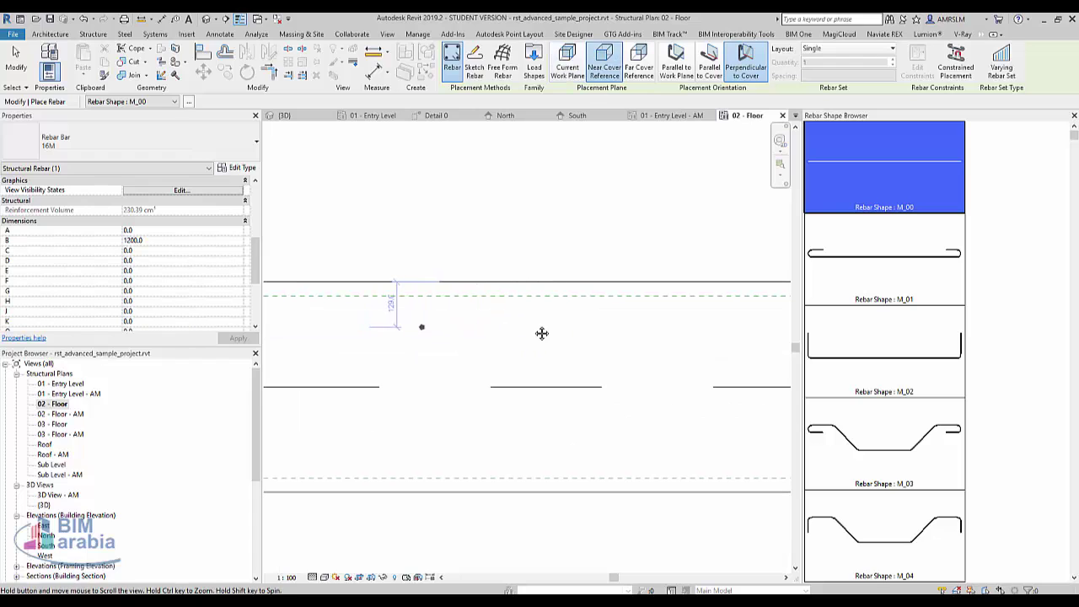
pyautogui.scroll(2, 542, 332)
pyautogui.click(666, 66)
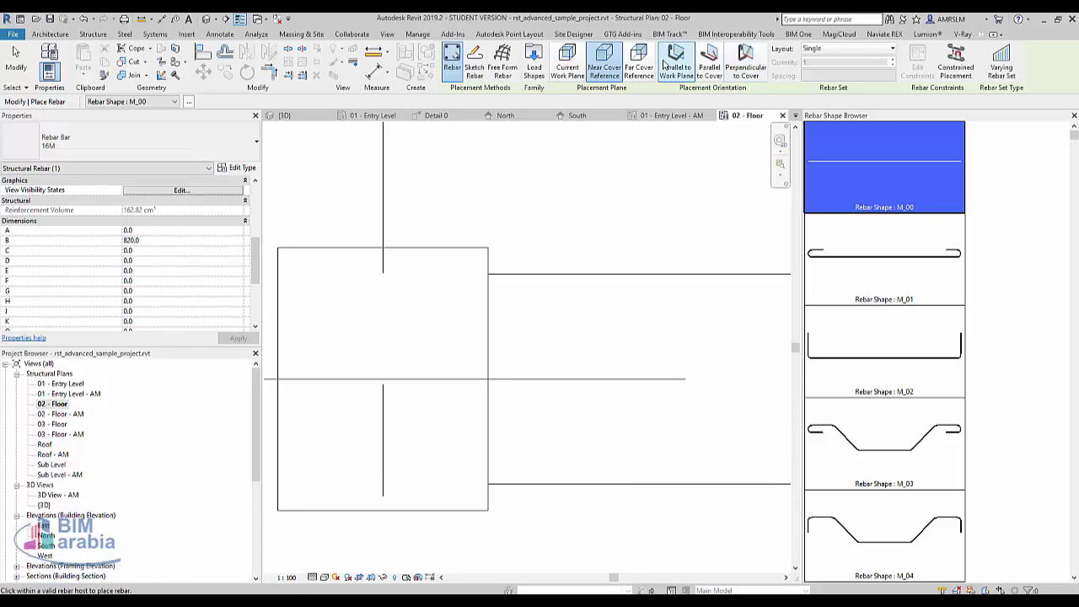
pyautogui.scroll(-4, 572, 316)
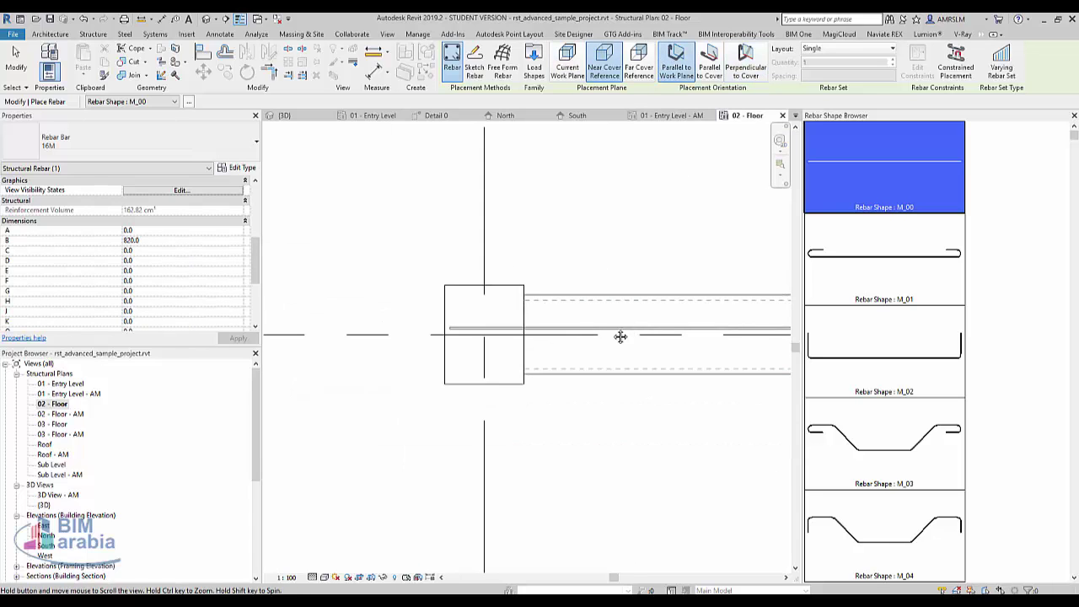
pyautogui.moveTo(619, 335); pyautogui.dragTo(385, 299, button='middle')
pyautogui.scroll(1, 385, 298)
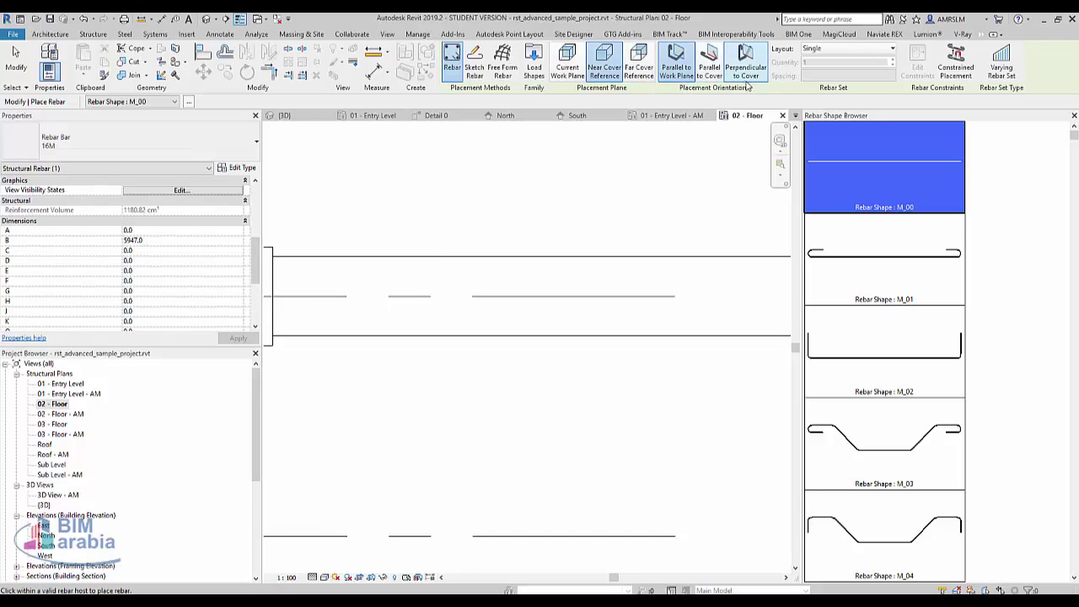
pyautogui.click(710, 66)
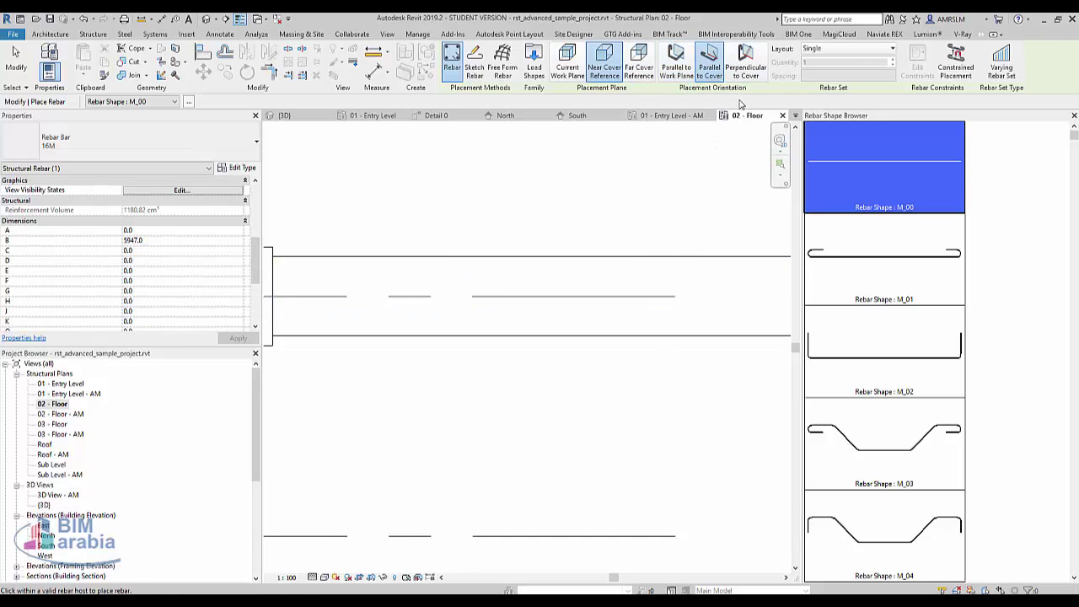
pyautogui.click(745, 67)
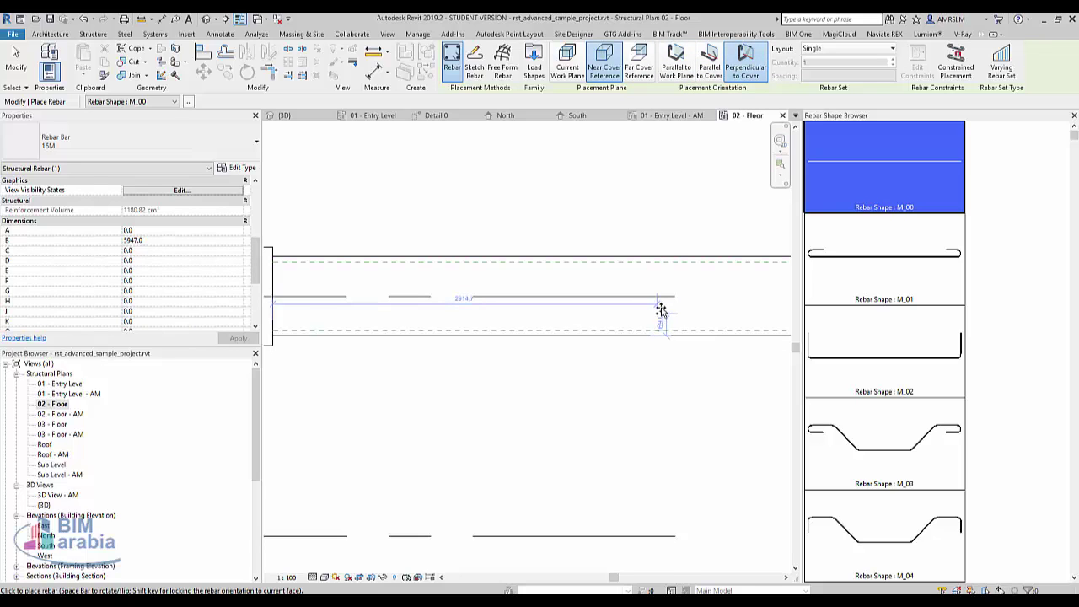
pyautogui.click(676, 66)
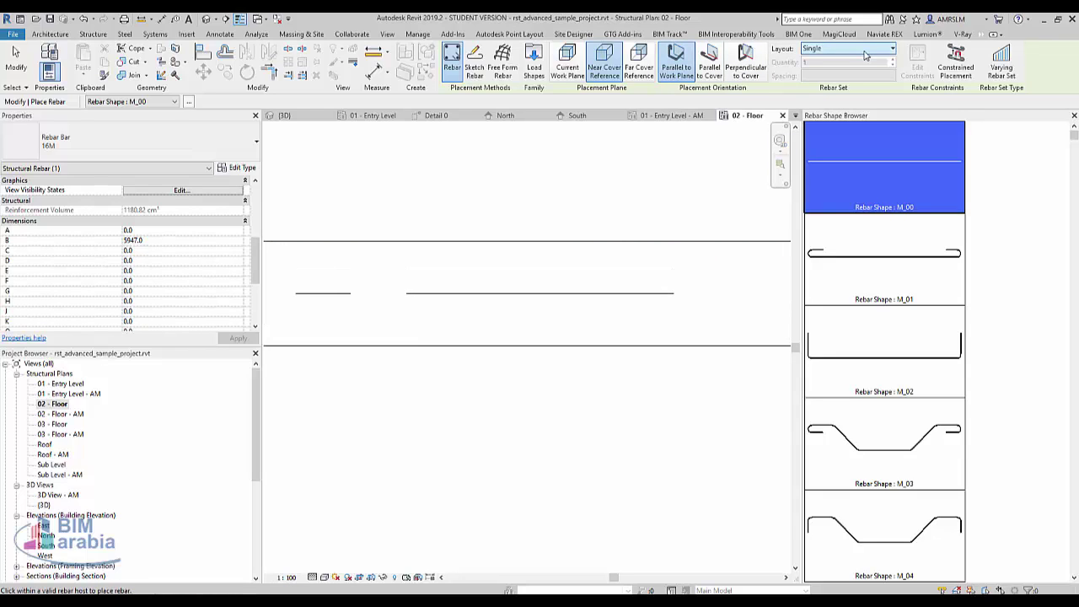
# Lay the bars out as a Fixed Number of 3 along the beam
pyautogui.click(866, 56)
pyautogui.click(851, 76)
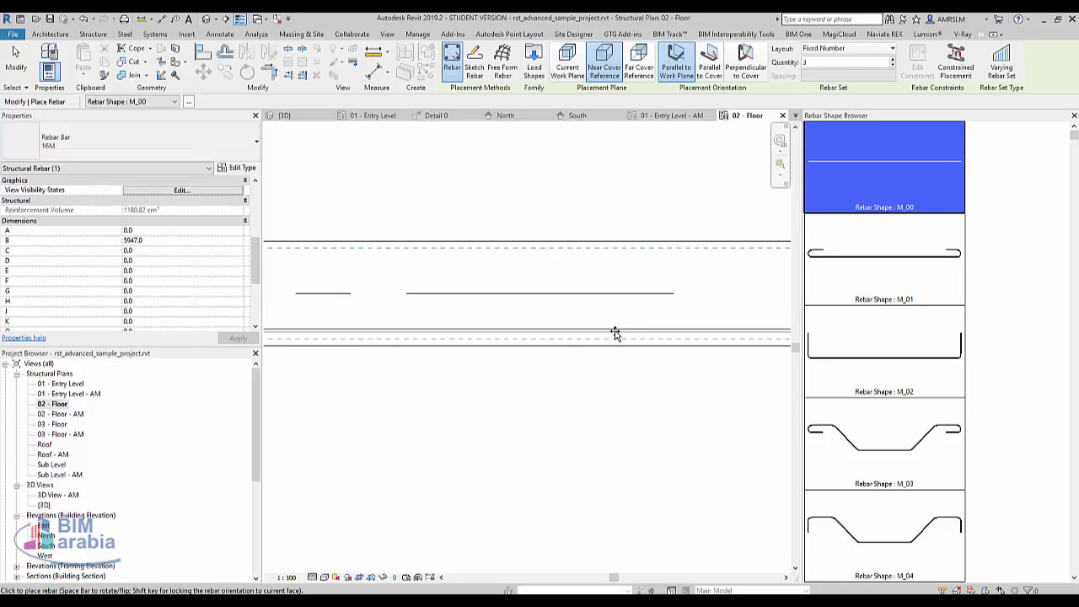
pyautogui.click(616, 335)
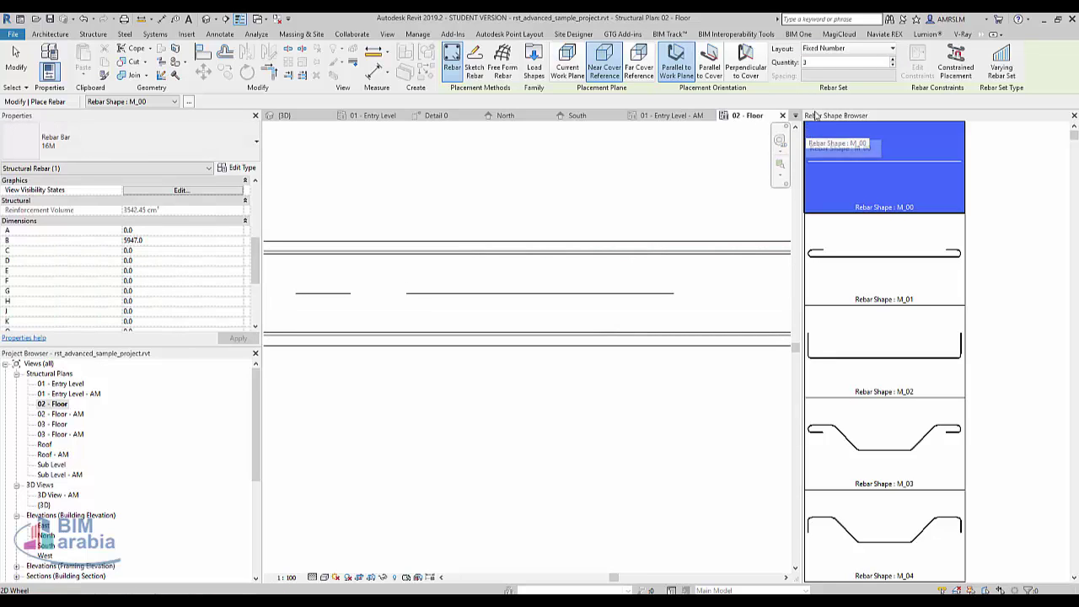
pyautogui.click(867, 49)
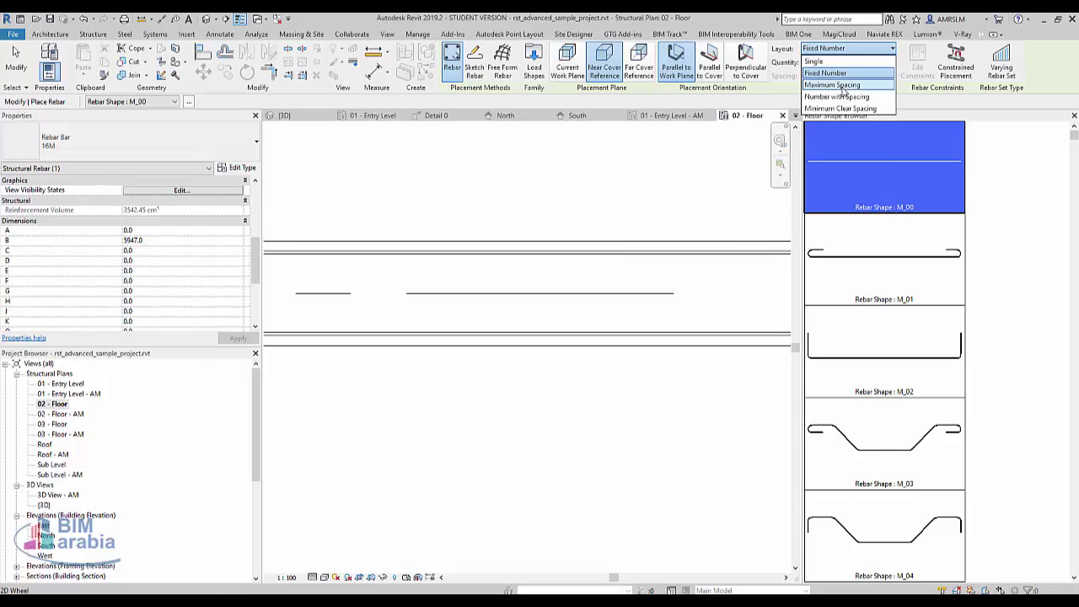
pyautogui.click(848, 85)
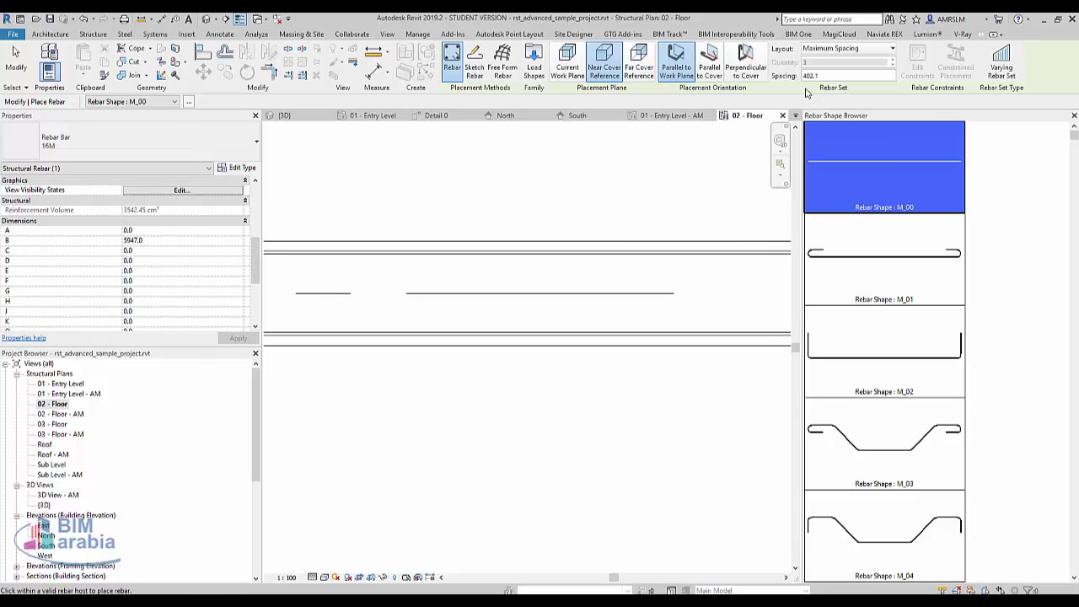
pyautogui.click(848, 49)
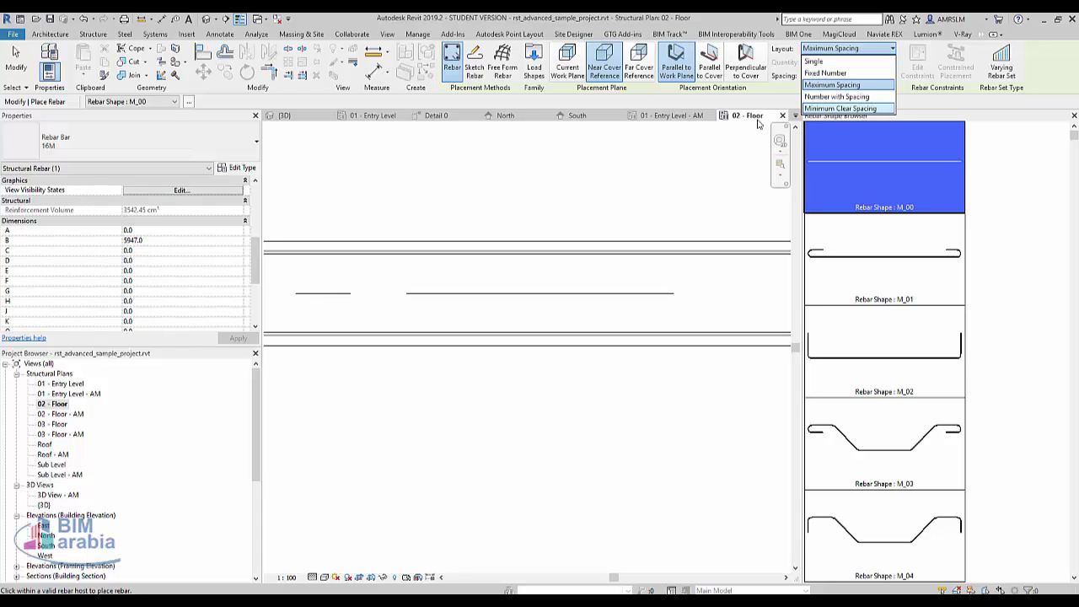
pyautogui.press('Escape')
pyautogui.press('Escape')
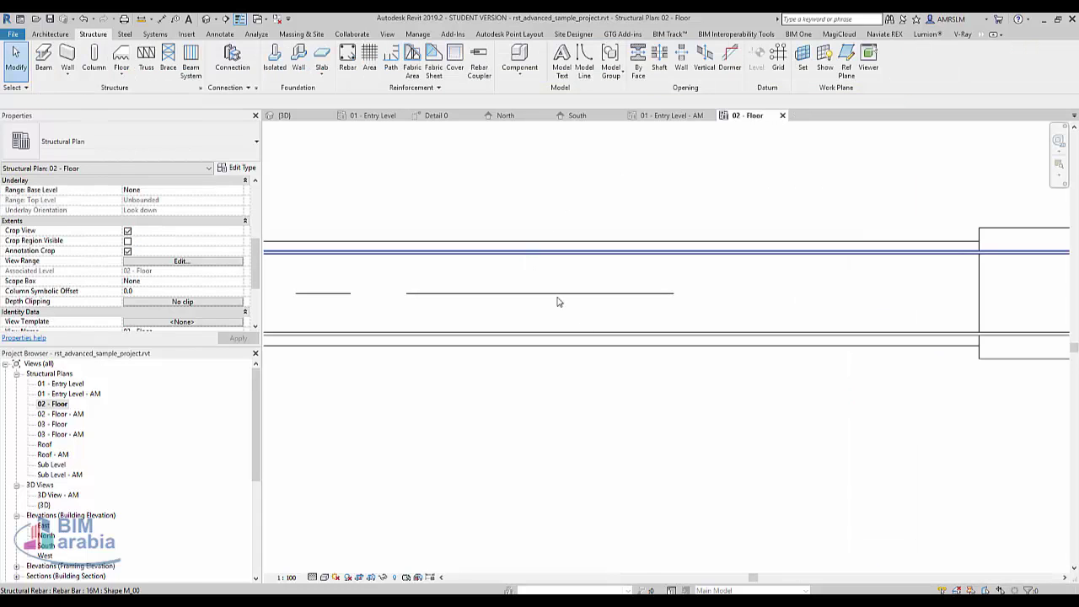
# Make both rebar sets unobscured and solid in 3D View - AM and the (3D) view
pyautogui.click(585, 333)
pyautogui.keyDown('ctrl'); pyautogui.click(487, 333); pyautogui.keyUp('ctrl')
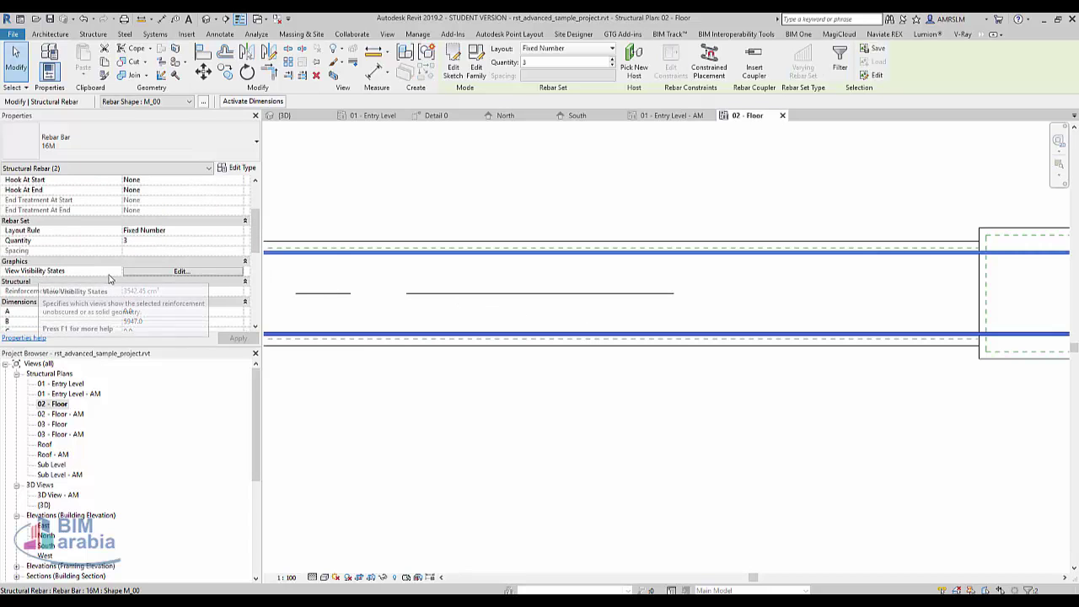
pyautogui.click(179, 271)
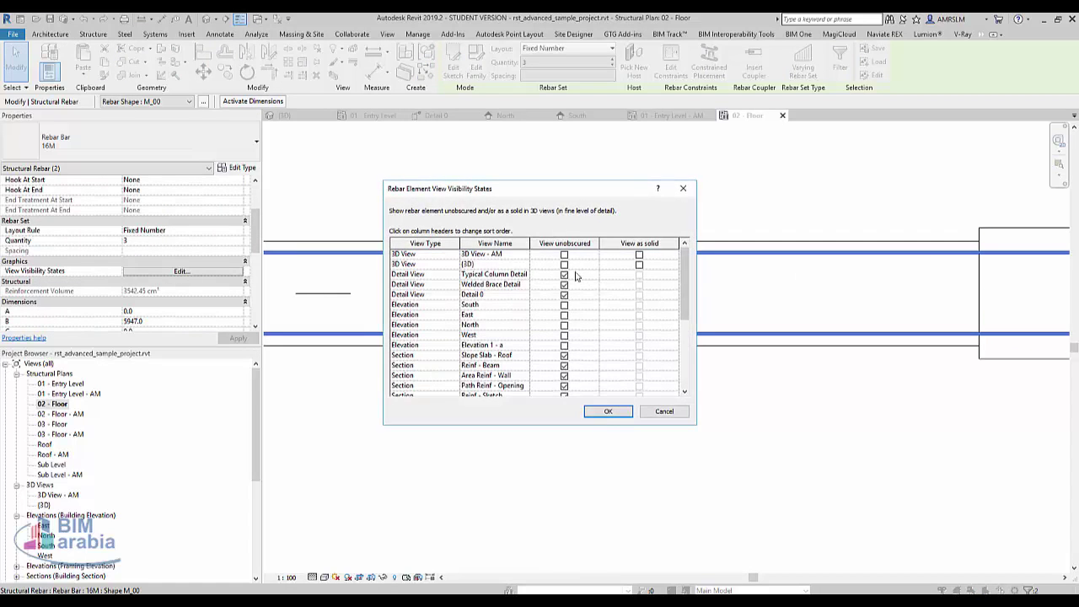
pyautogui.click(565, 265)
pyautogui.click(571, 256)
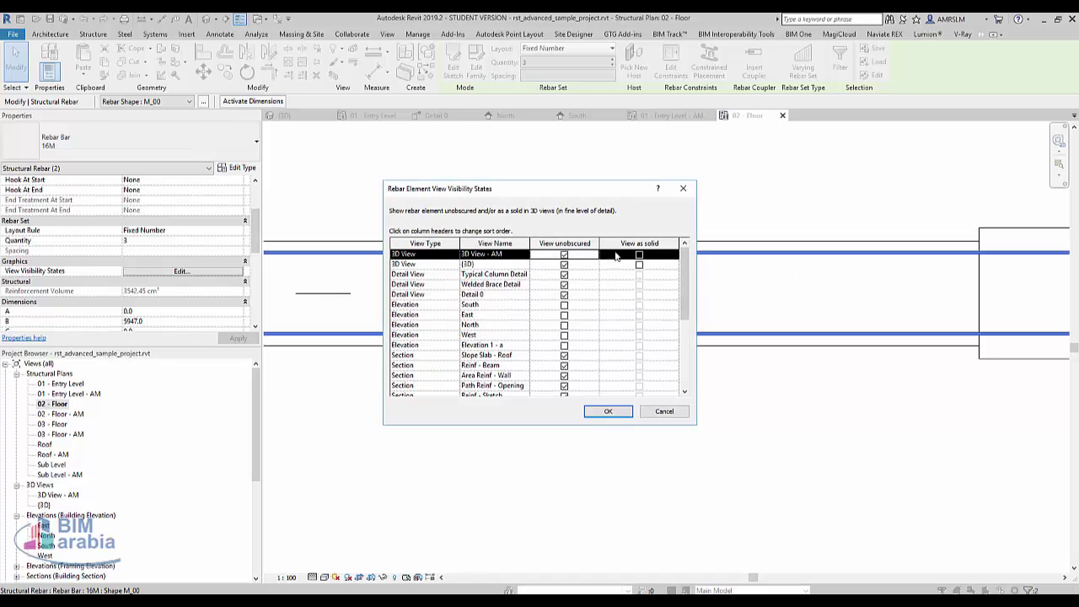
pyautogui.click(639, 265)
pyautogui.click(639, 266)
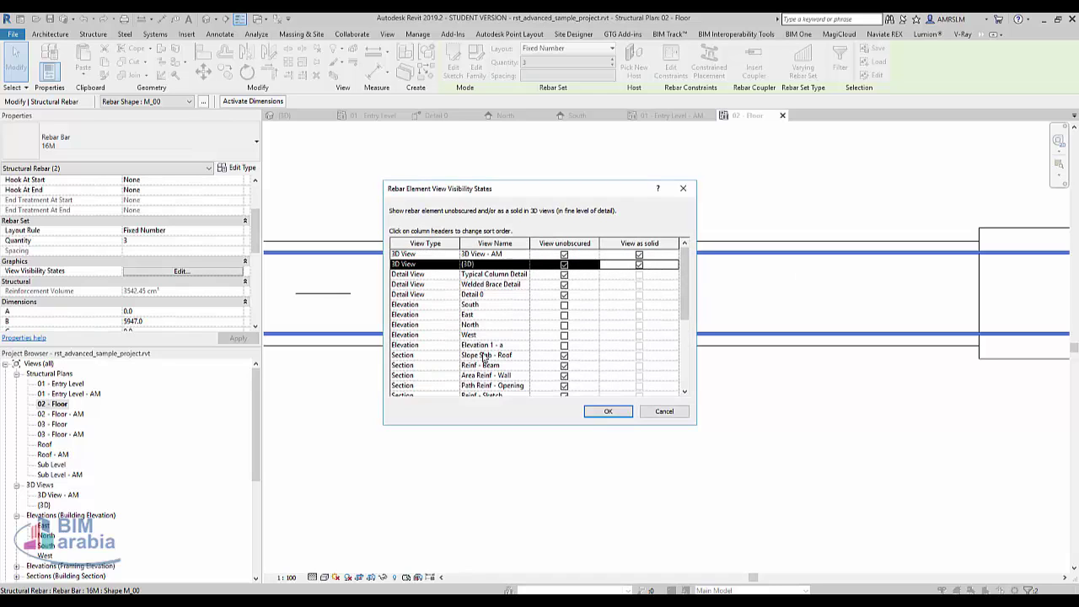
# Make the rebar sets unobscured in the 02 - Floor plan and apply the settings
pyautogui.click(431, 367)
pyautogui.scroll(-1, 431, 368)
pyautogui.scroll(-3, 431, 368)
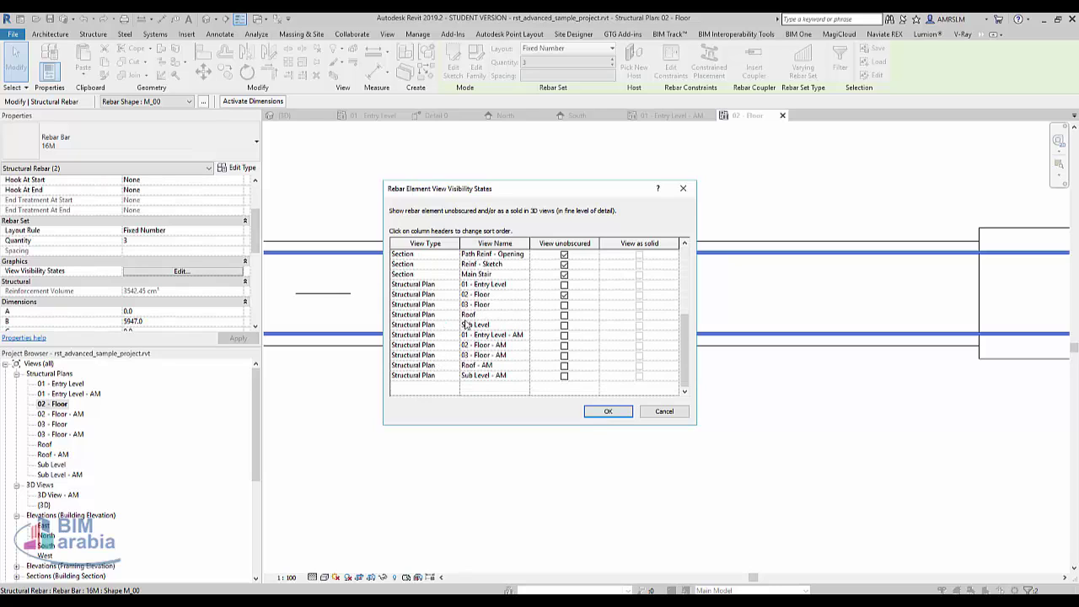
pyautogui.click(498, 296)
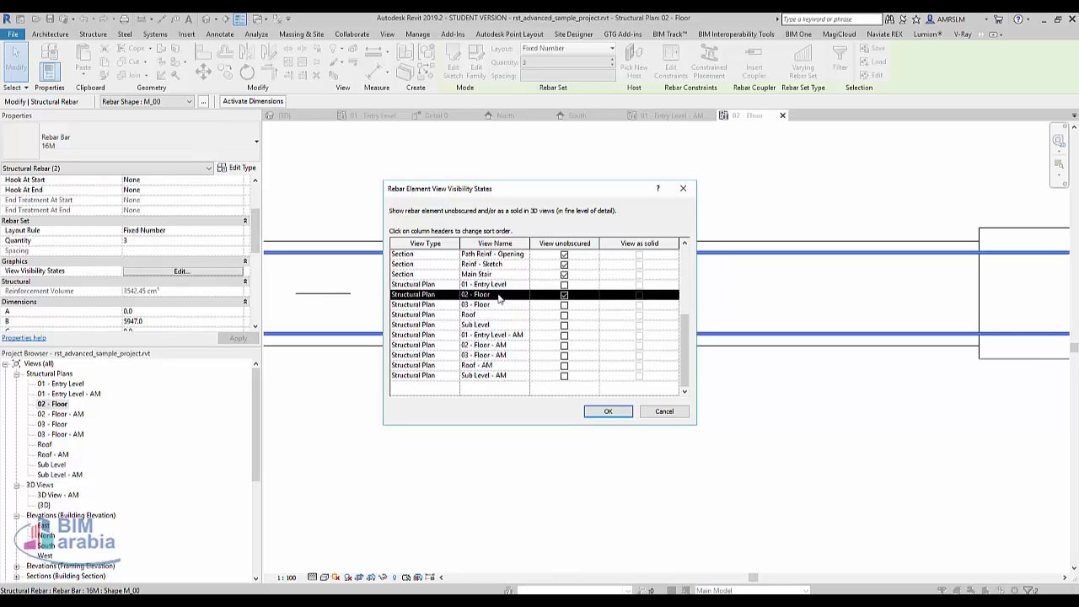
pyautogui.click(564, 285)
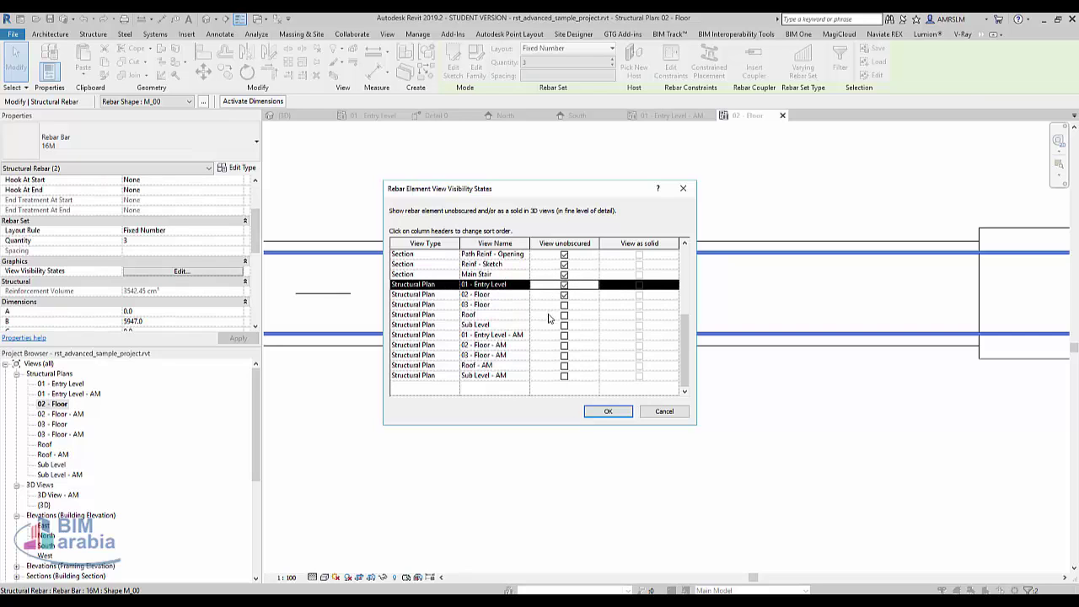
pyautogui.click(608, 413)
pyautogui.scroll(-3, 663, 441)
pyautogui.scroll(-2, 482, 342)
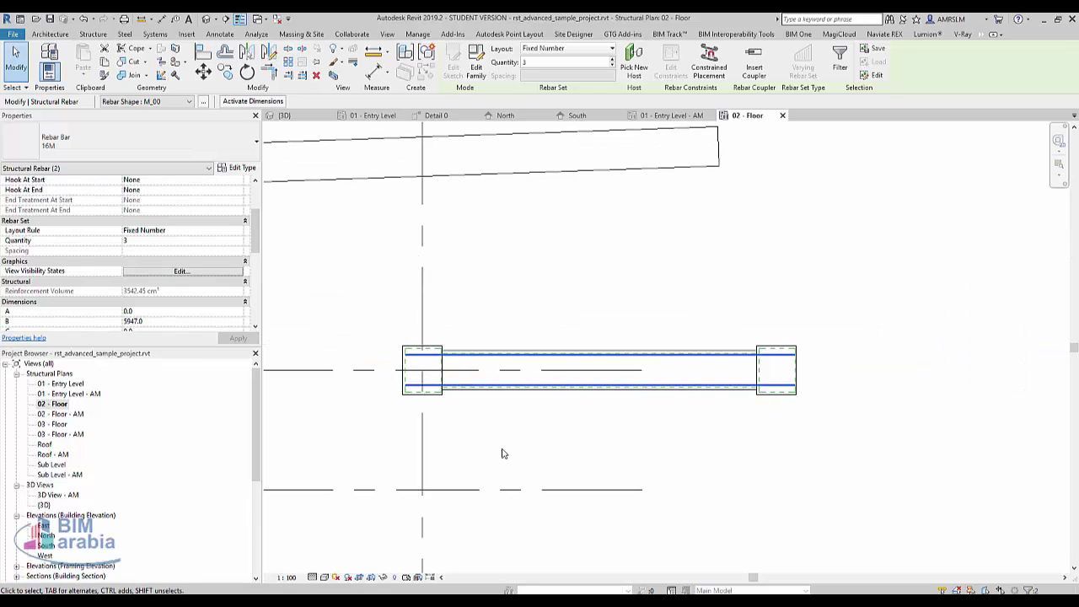
# Cut a section through the beam and go to its section view
pyautogui.click(238, 19)
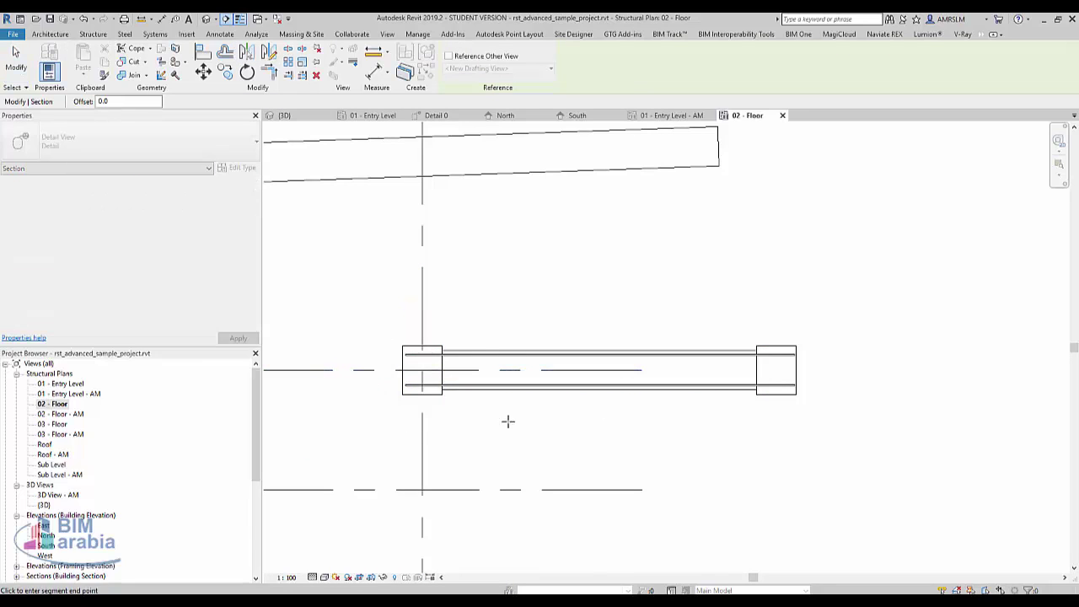
pyautogui.click(327, 422)
pyautogui.click(832, 422)
pyautogui.rightClick(782, 422)
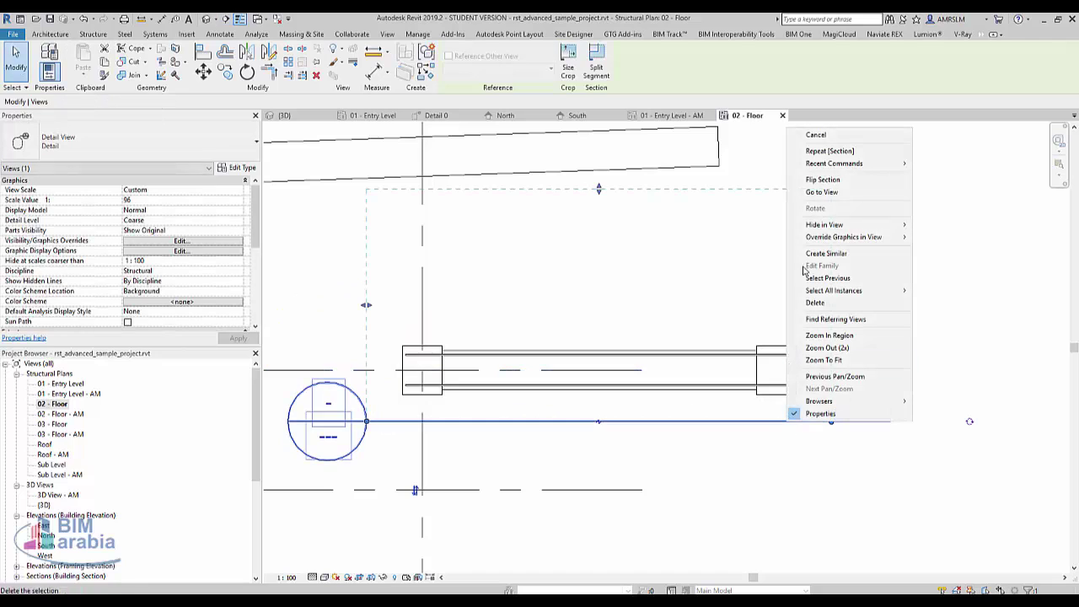
pyautogui.click(830, 195)
pyautogui.scroll(3, 653, 290)
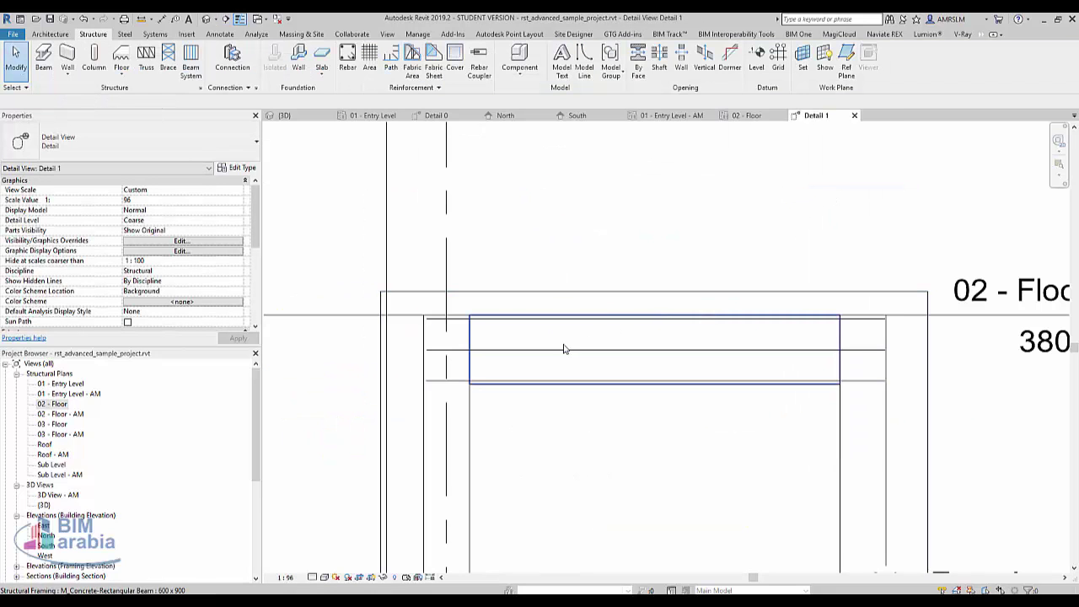
# In the default 3D view, change both bar sets' quantity to 5, back to 3, and view from the top
pyautogui.click(216, 20)
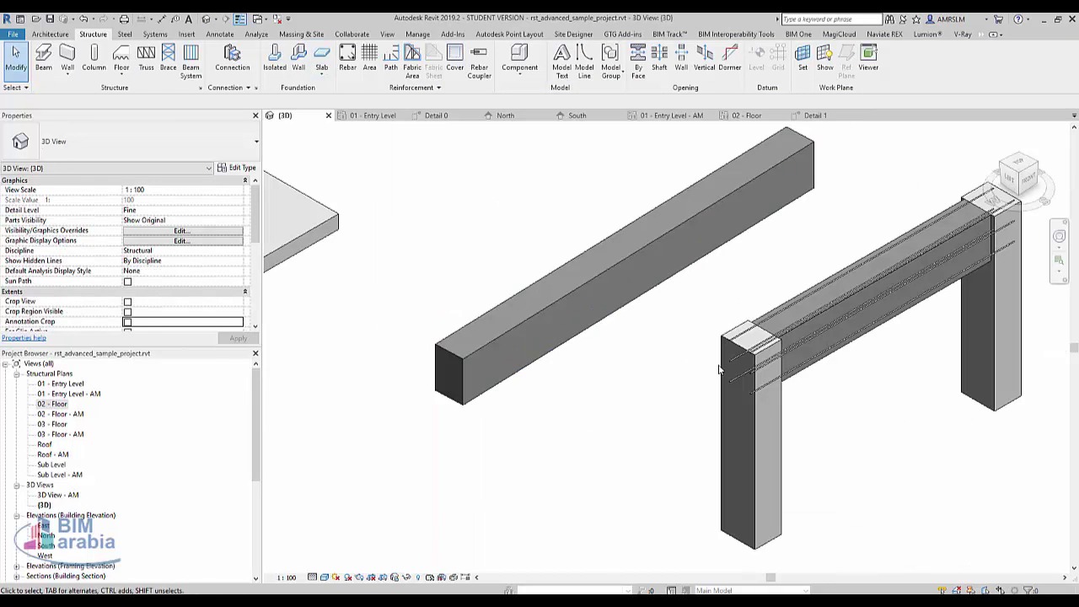
pyautogui.scroll(4, 815, 323)
pyautogui.scroll(2, 616, 336)
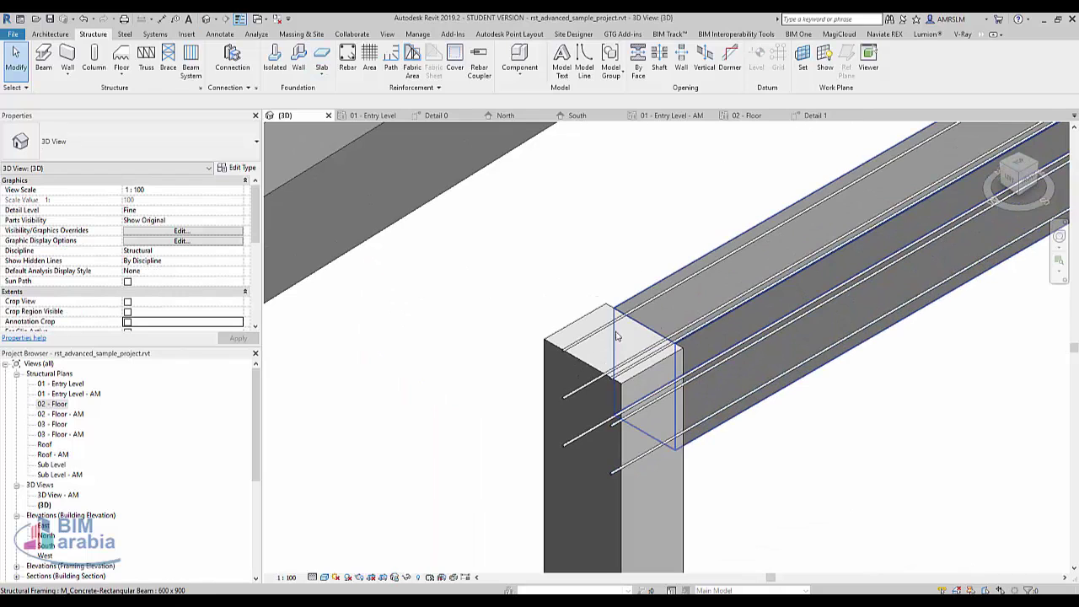
pyautogui.click(569, 402)
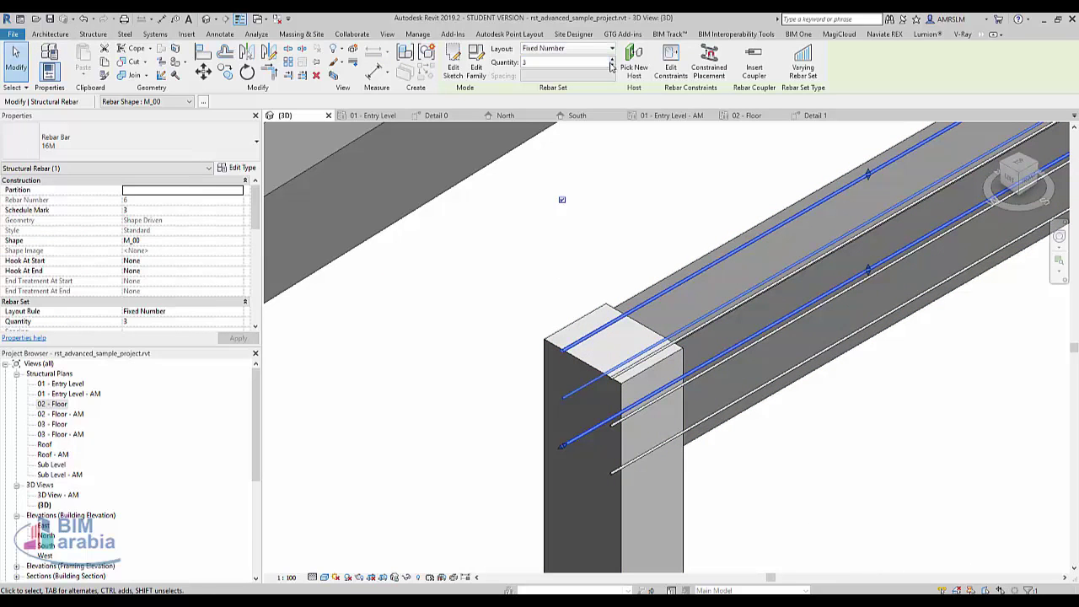
pyautogui.keyDown('ctrl'); pyautogui.click(613, 470); pyautogui.keyUp('ctrl')
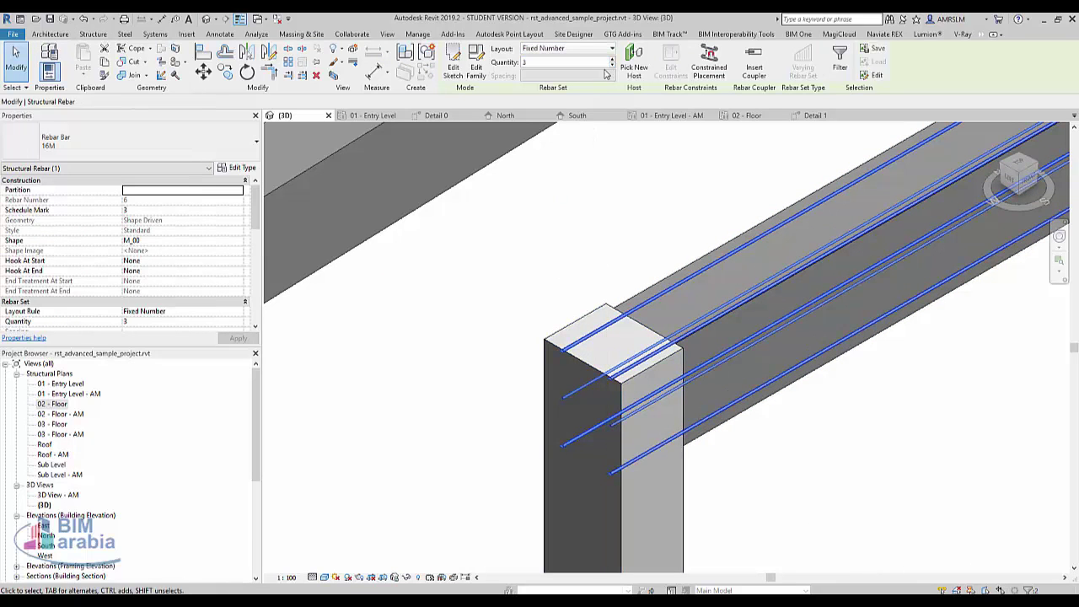
pyautogui.click(613, 61)
pyautogui.click(613, 60)
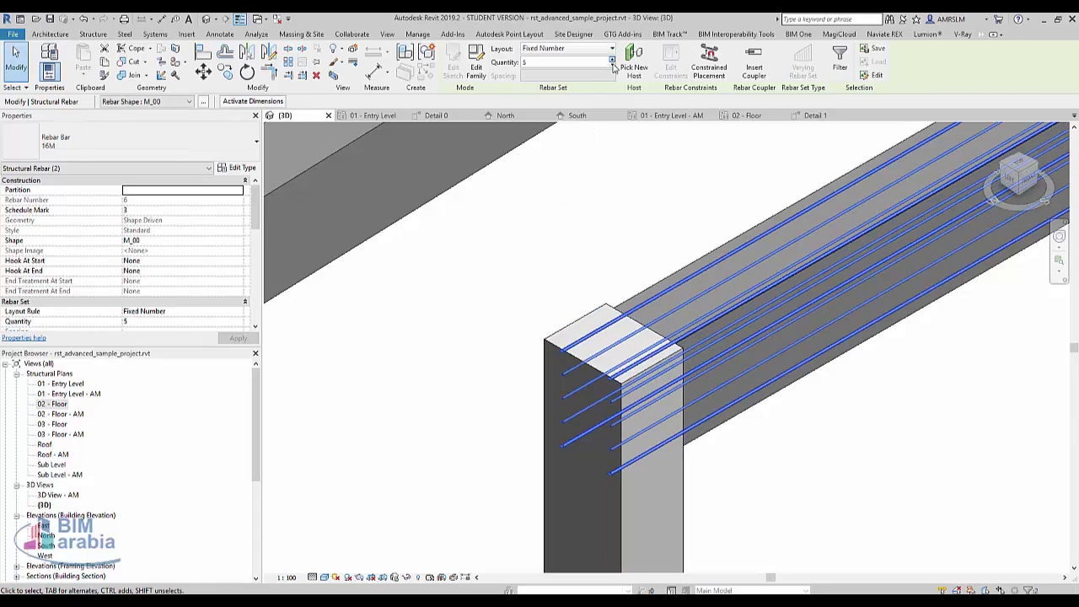
pyautogui.click(613, 67)
pyautogui.click(613, 66)
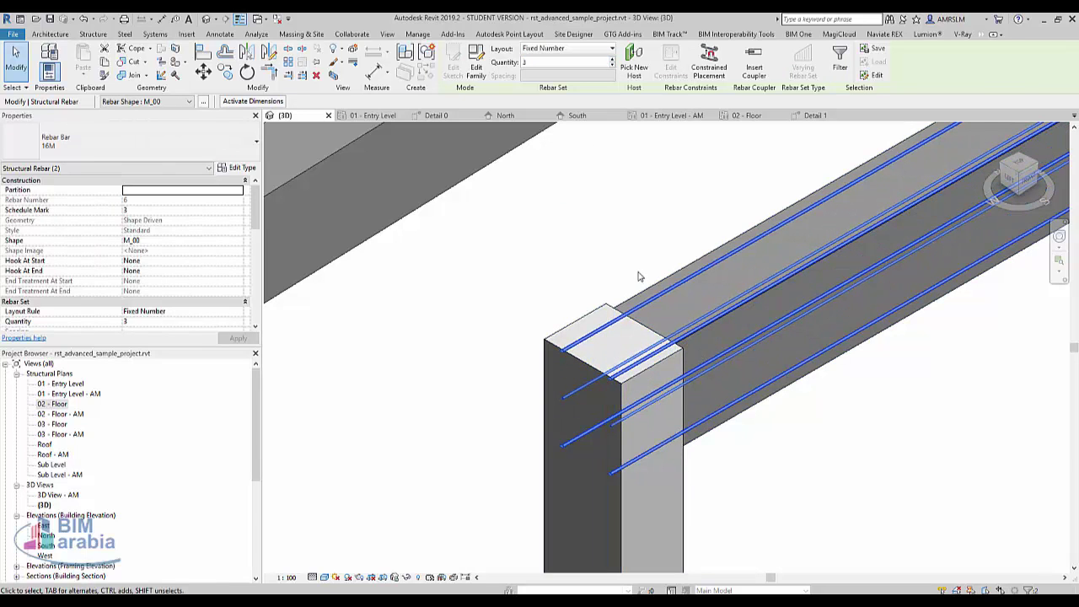
pyautogui.keyDown('shift'); pyautogui.moveTo(638, 277); pyautogui.dragTo(635, 359, button='middle'); pyautogui.keyUp('shift')
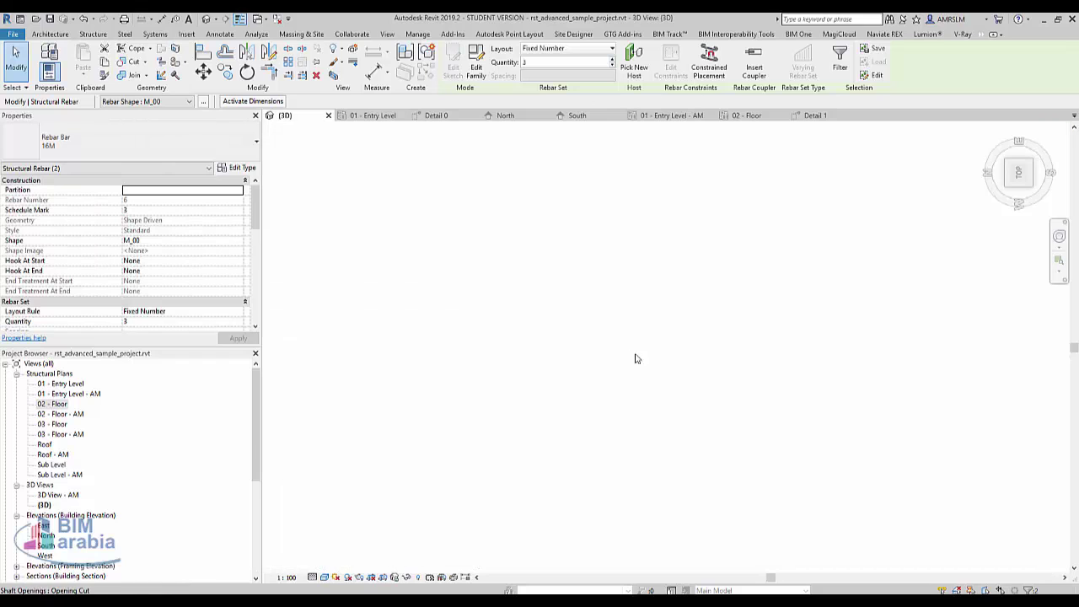
# Inspect the beam and its longitudinal bars in the 3D view from top and angled views
pyautogui.scroll(3, 638, 358)
pyautogui.scroll(2, 649, 361)
pyautogui.press('Escape')
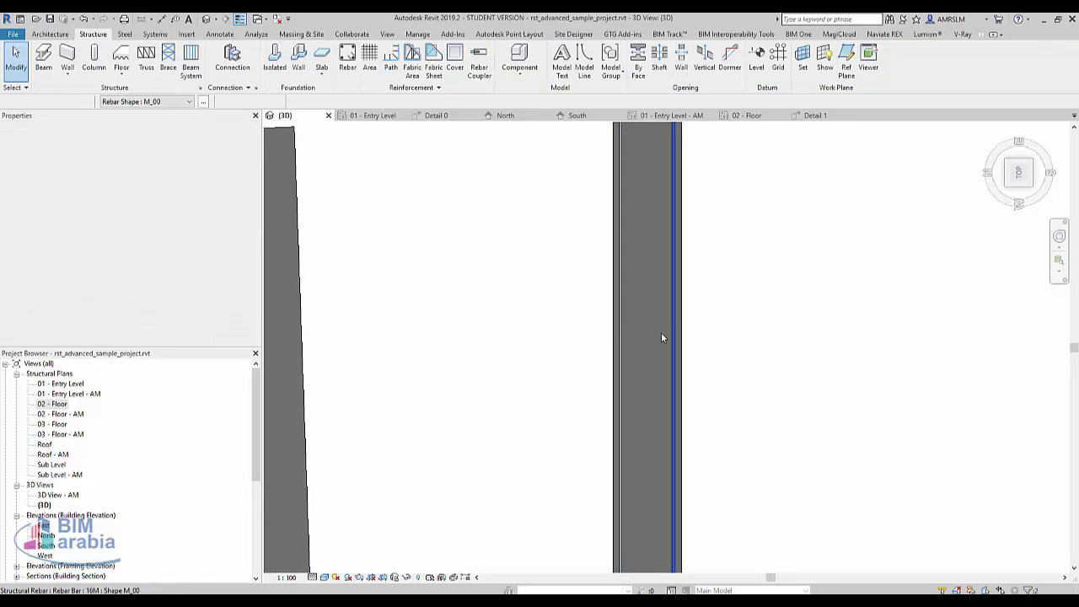
pyautogui.click(621, 324)
pyautogui.scroll(2, 604, 322)
pyautogui.click(603, 324)
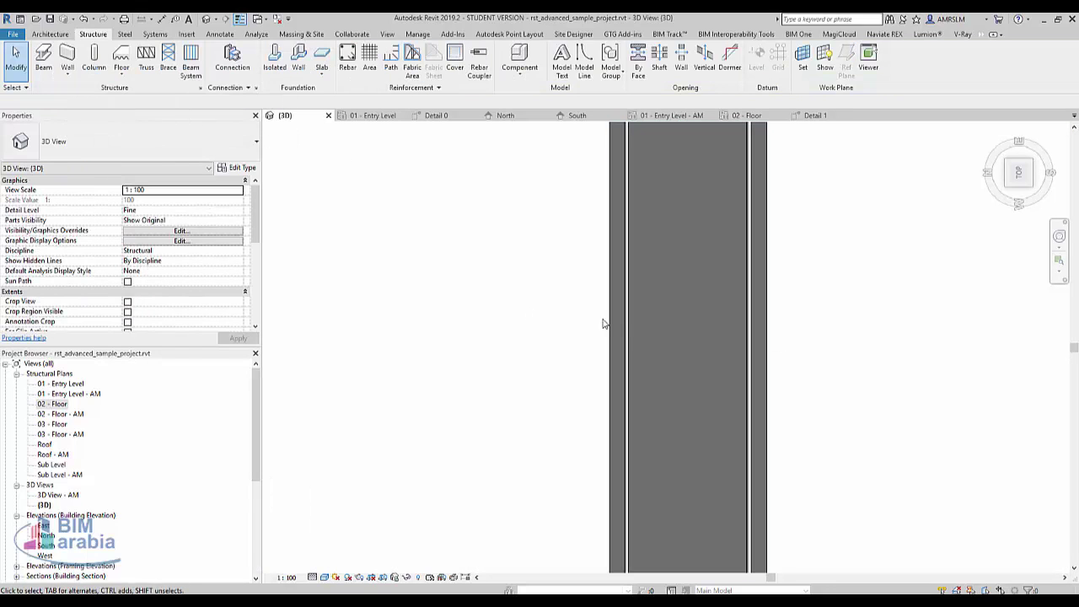
pyautogui.click(628, 312)
pyautogui.press('Escape')
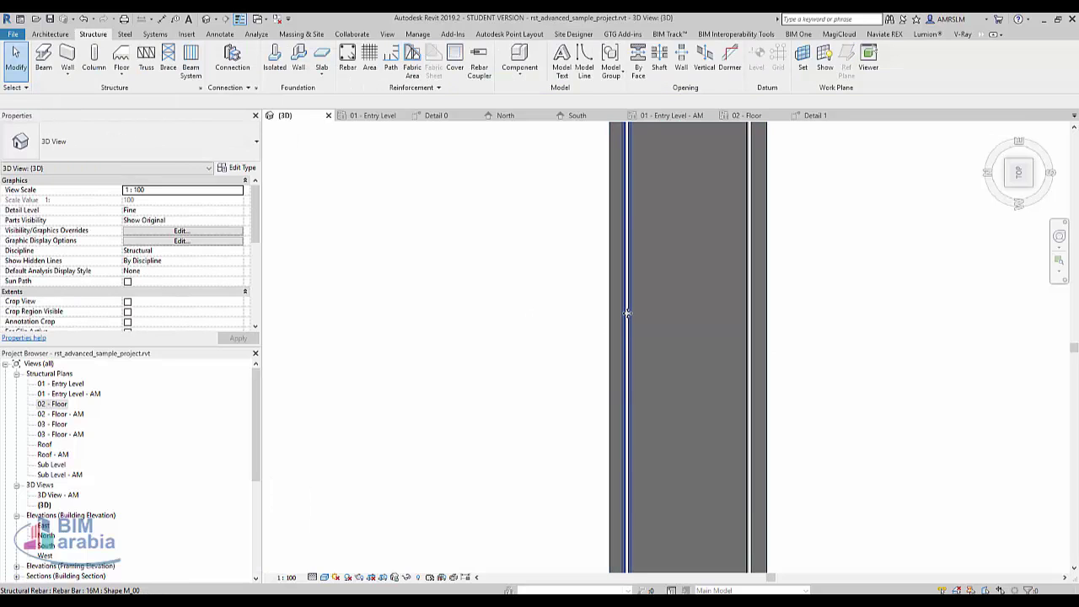
pyautogui.click(670, 315)
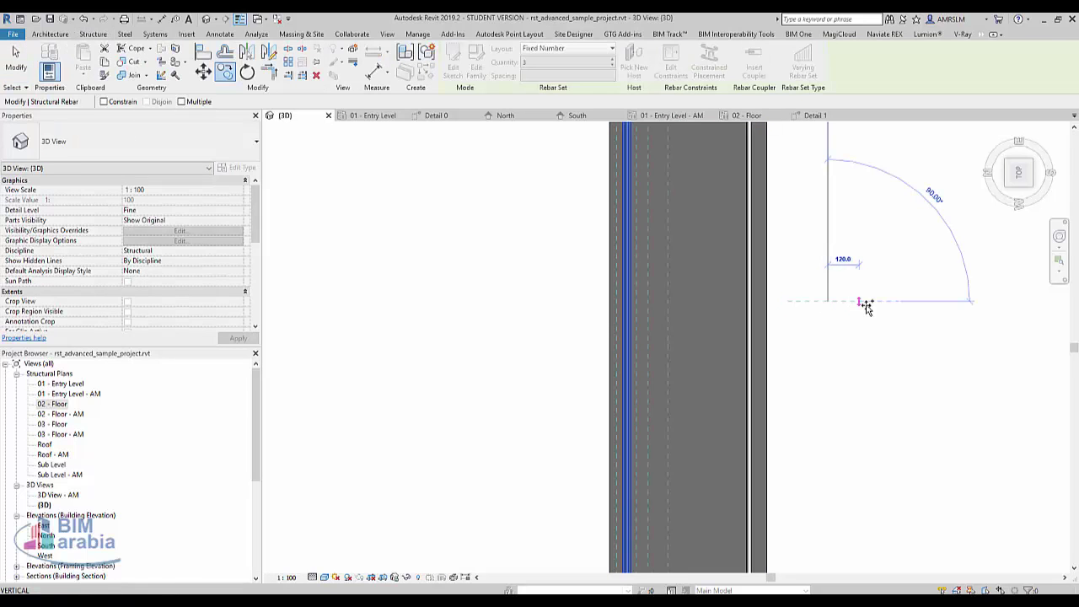
pyautogui.click(796, 280)
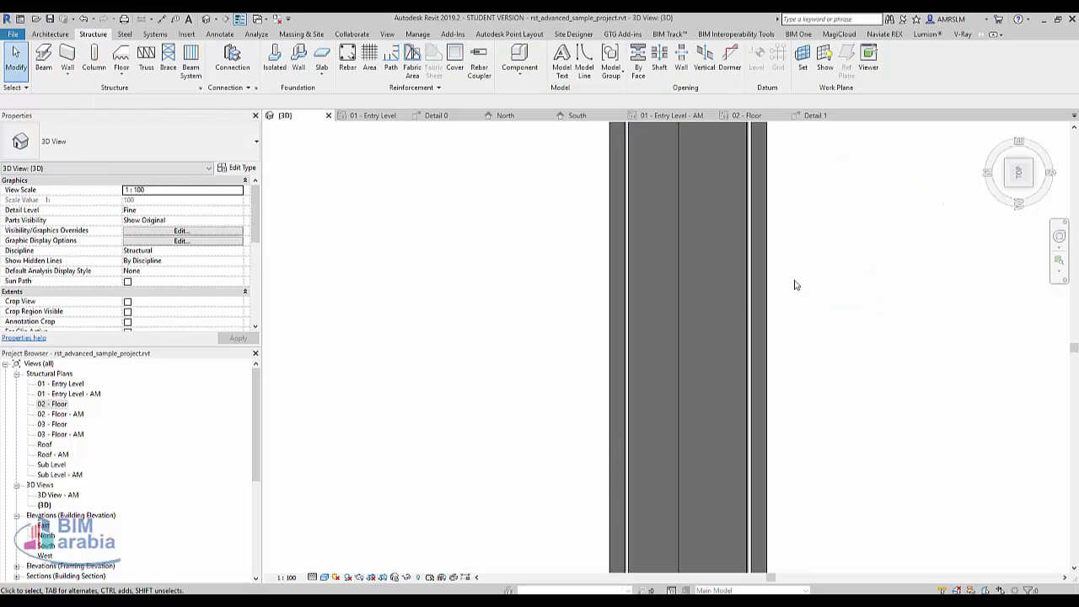
pyautogui.click(681, 381)
pyautogui.moveTo(583, 397)
pyautogui.keyDown('shift'); pyautogui.mouseDown(button='middle')
pyautogui.moveTo(675, 237)
pyautogui.moveTo(595, 218)
pyautogui.mouseUp(button='middle'); pyautogui.keyUp('shift')
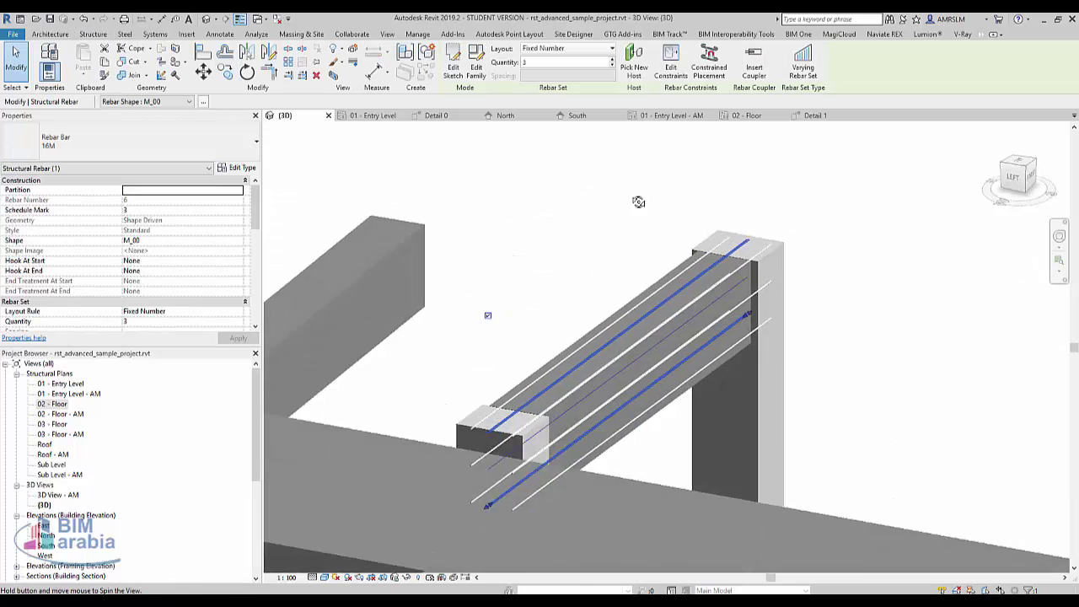
pyautogui.press('Escape')
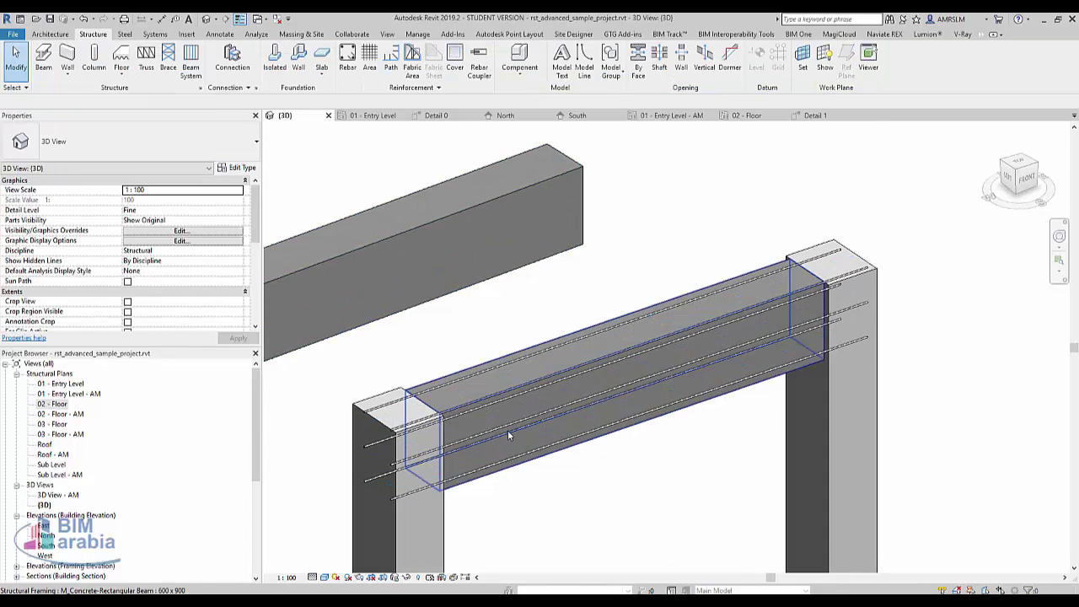
# Cancel Free Form Rebar, switch to the 02 - Floor structural plan, and start Rebar
pyautogui.click(347, 61)
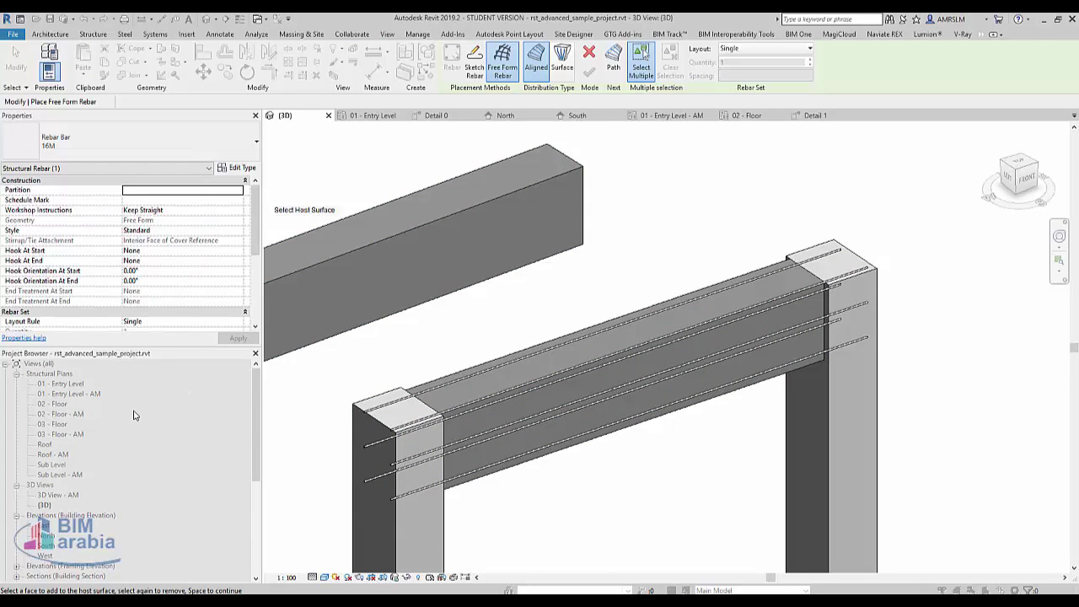
pyautogui.press('Escape')
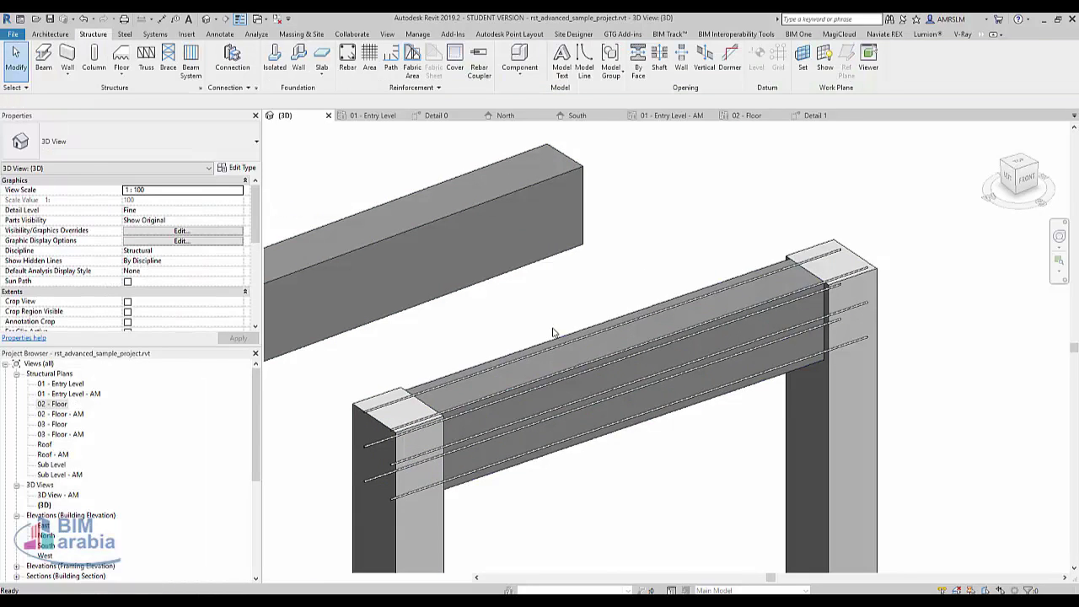
pyautogui.doubleClick(60, 384)
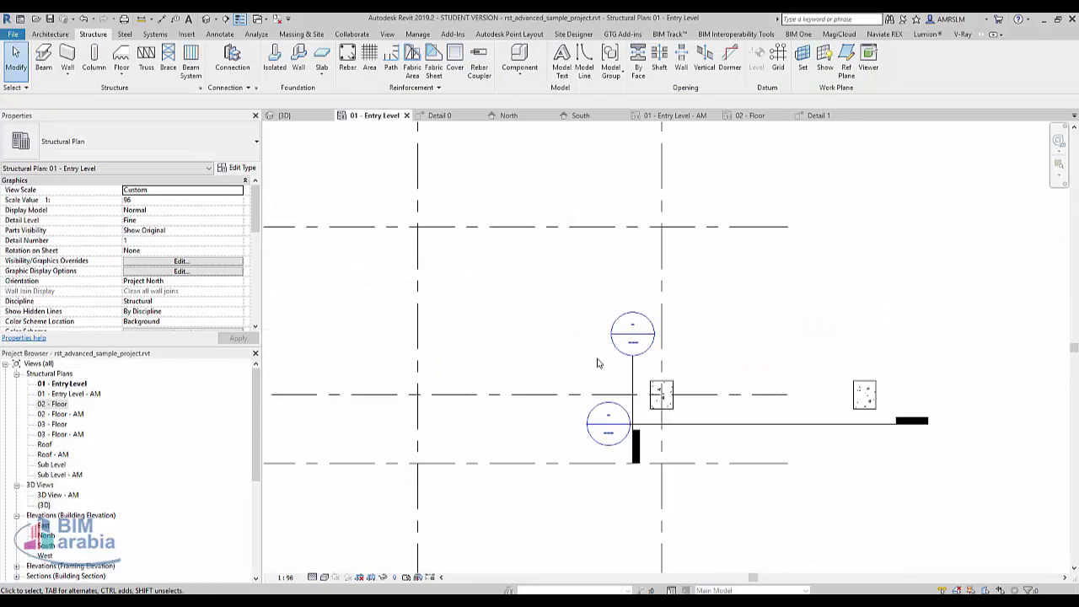
pyautogui.doubleClick(73, 407)
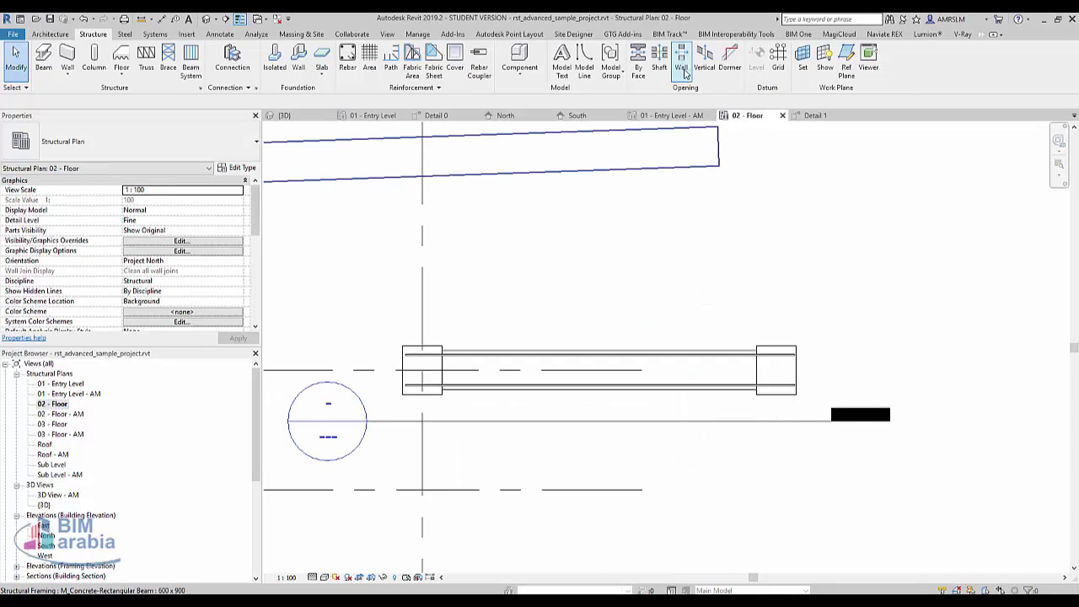
pyautogui.click(347, 67)
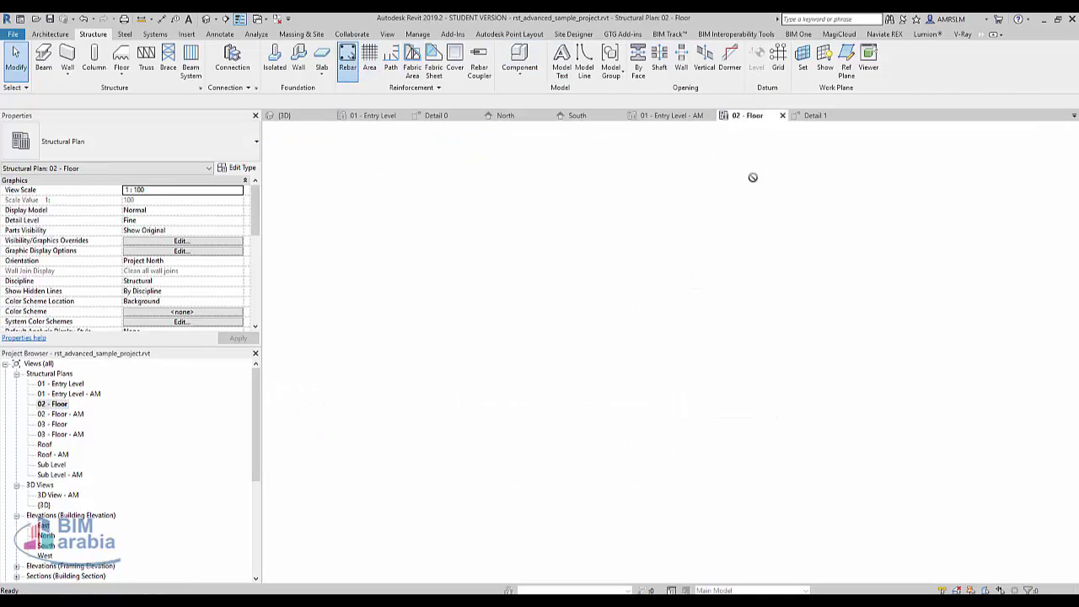
# Choose the M_T1 stirrup shape and flip its hook corner
pyautogui.scroll(-5, 925, 434)
pyautogui.scroll(-5, 925, 434)
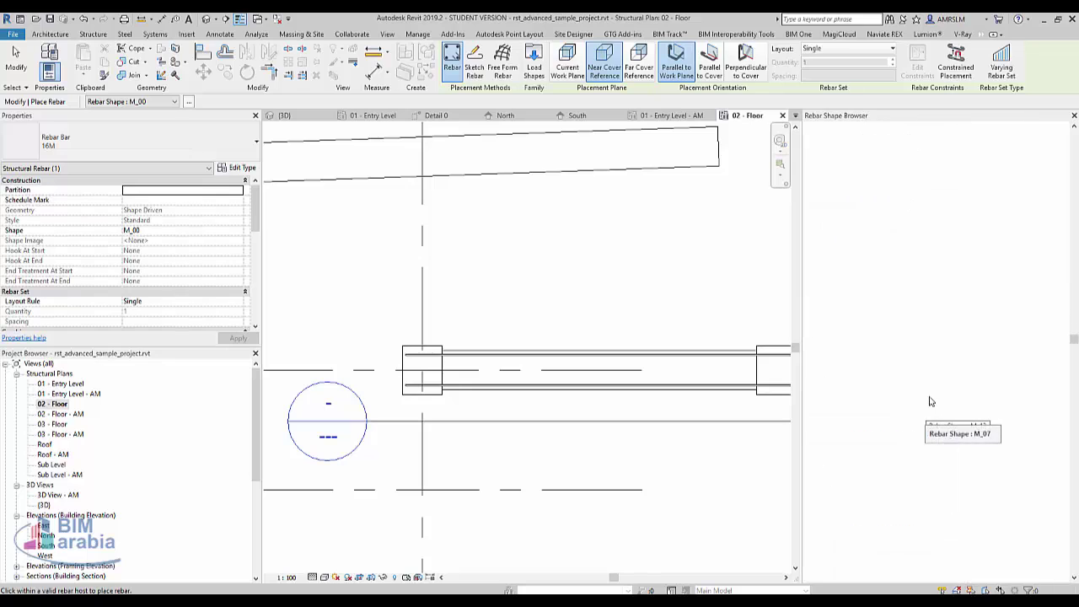
pyautogui.scroll(-5, 927, 426)
pyautogui.scroll(-5, 930, 404)
pyautogui.scroll(-2, 930, 395)
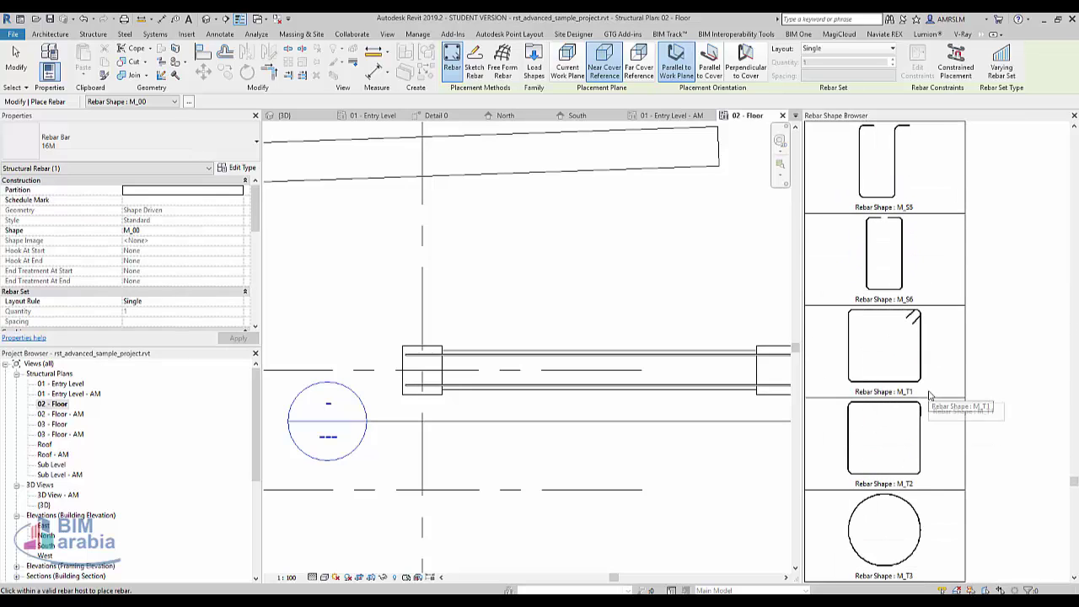
pyautogui.click(857, 346)
pyautogui.scroll(2, 424, 371)
pyautogui.scroll(2, 425, 373)
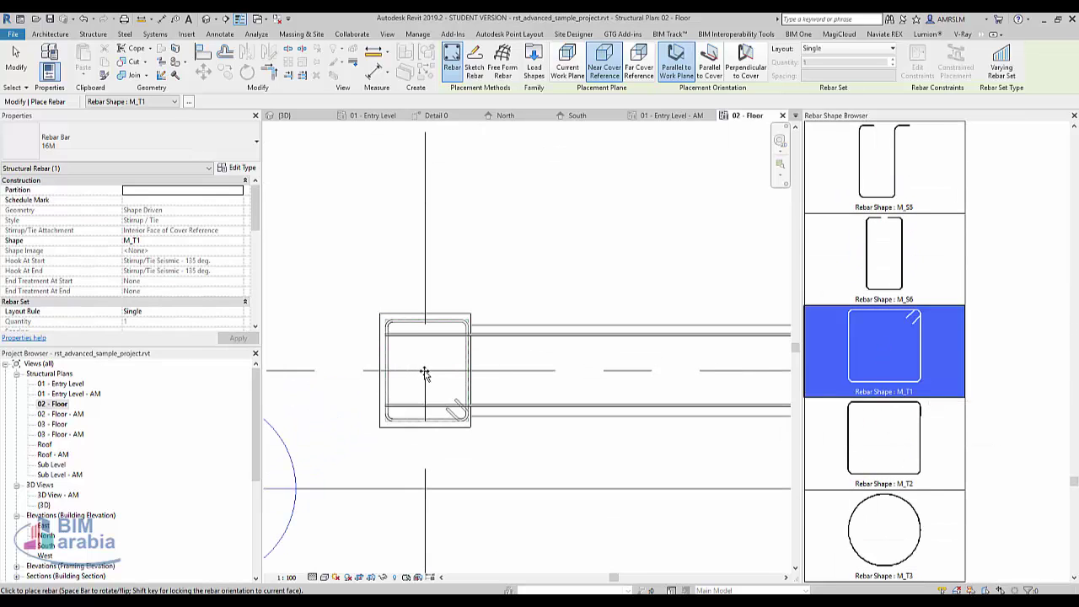
pyautogui.press('space')
pyautogui.press('space')
# Set the stirrup to Near Cover Reference on the current work plane, Perpendicular to Cover
pyautogui.click(572, 71)
pyautogui.click(632, 72)
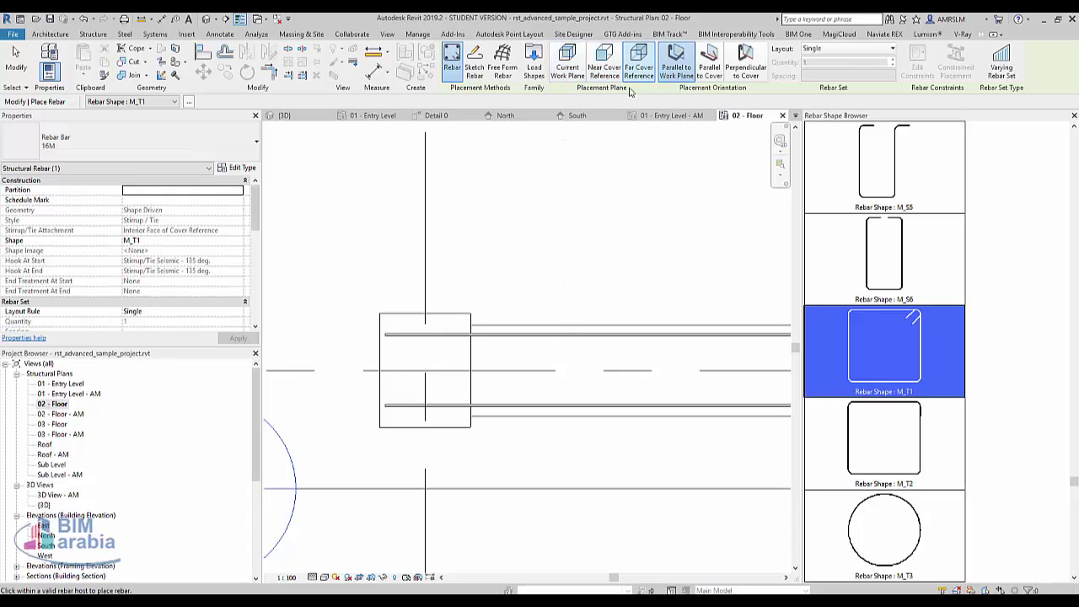
pyautogui.click(603, 68)
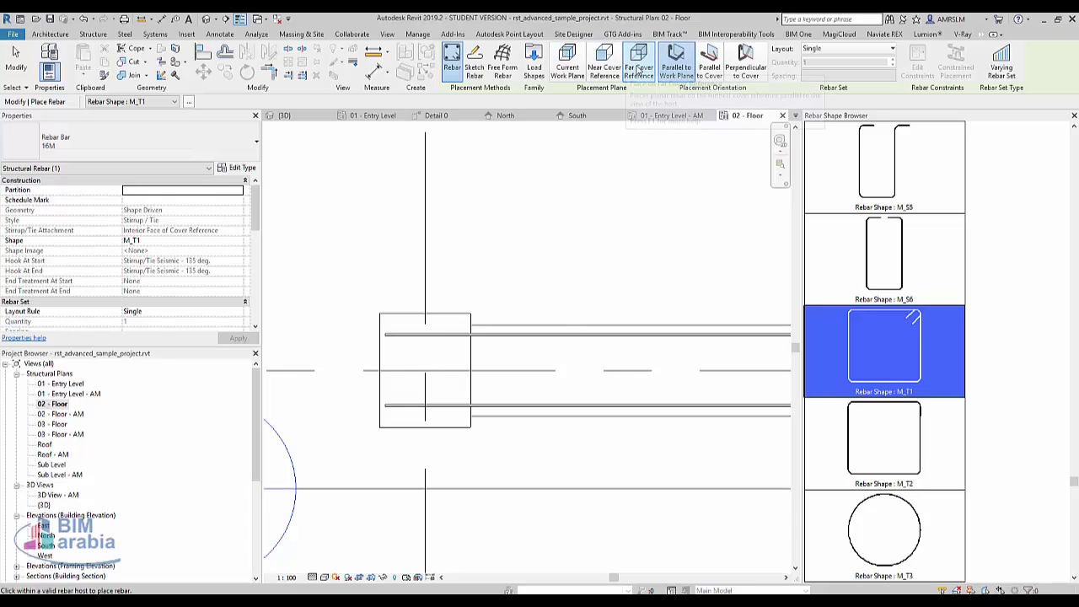
pyautogui.click(709, 68)
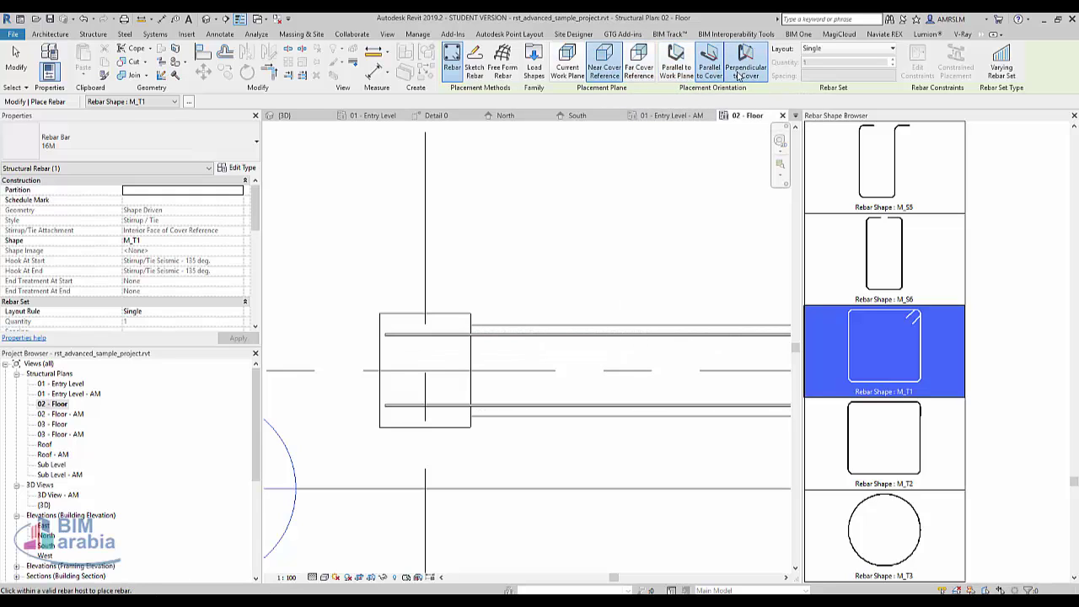
pyautogui.click(746, 65)
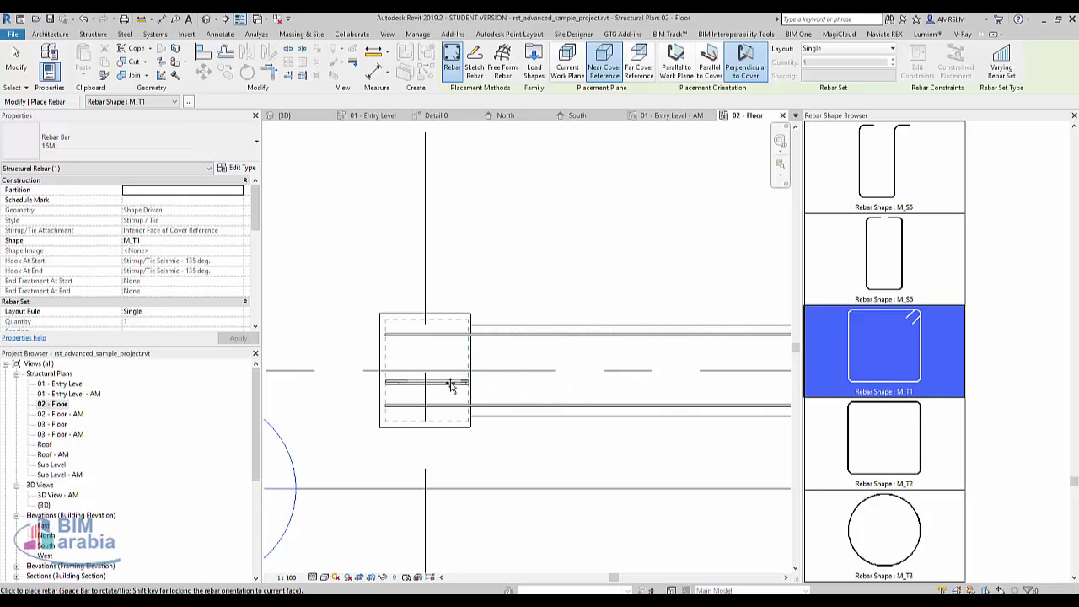
# Place the stirrup inside the beam next to the right-hand column
pyautogui.scroll(-2, 343, 385)
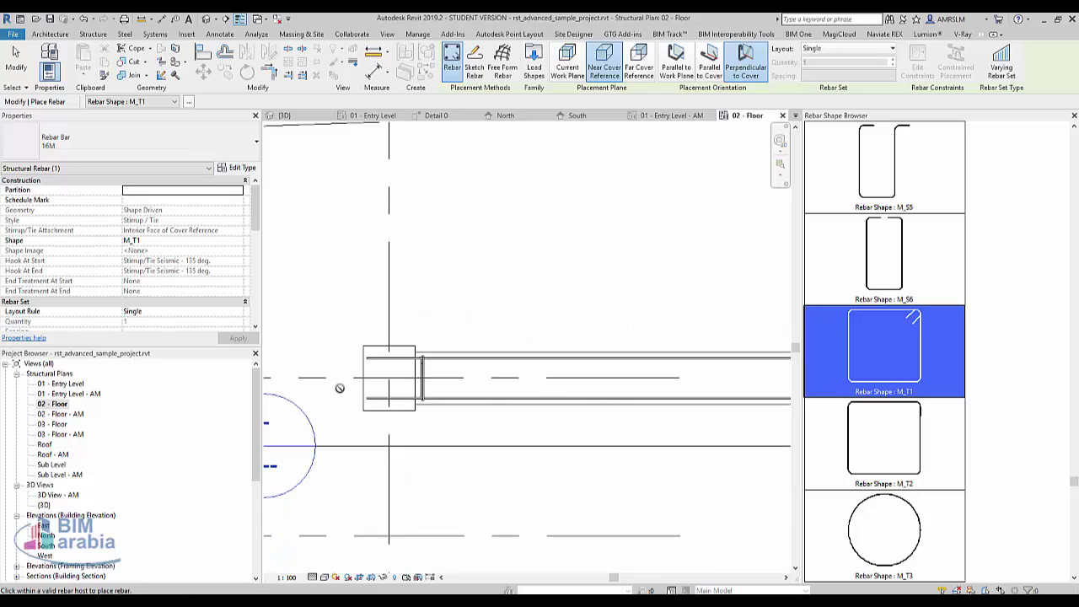
pyautogui.scroll(1, 622, 384)
pyautogui.moveTo(514, 393); pyautogui.dragTo(451, 369, button='middle')
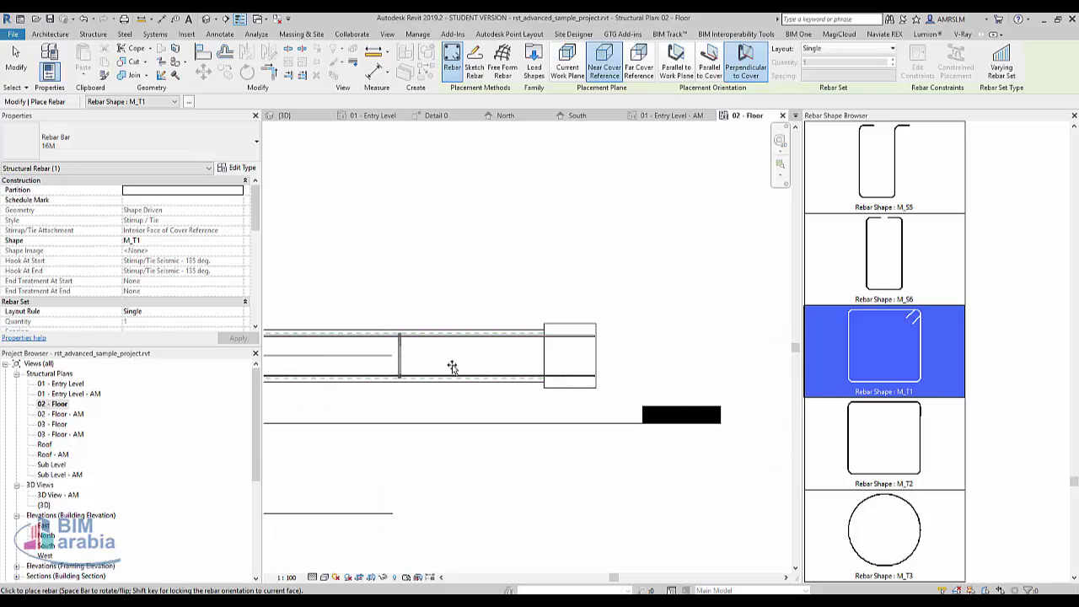
pyautogui.scroll(1, 530, 362)
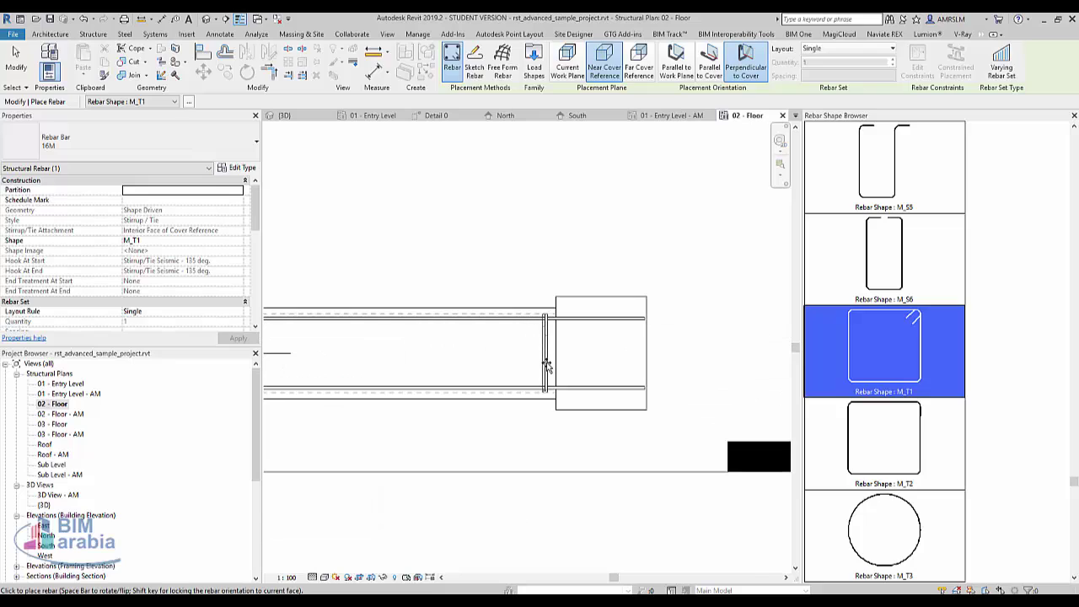
pyautogui.click(546, 364)
pyautogui.press('Escape')
# Change the M_T1 stirrup's layout rule to Fixed Number with a quantity of 5
pyautogui.click(546, 383)
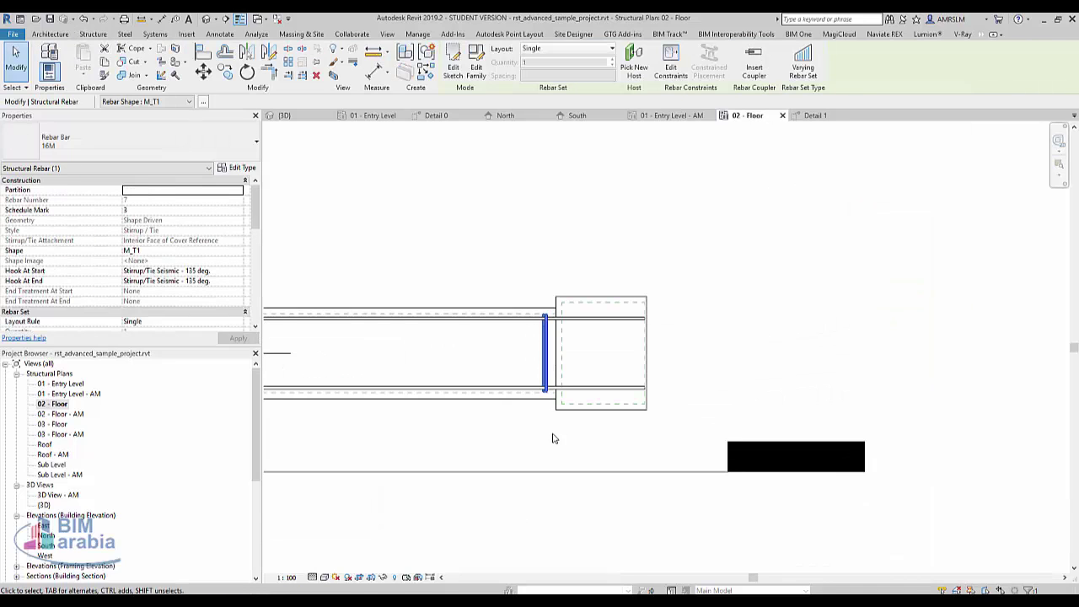
pyautogui.moveTo(551, 436); pyautogui.dragTo(728, 412, button='middle')
pyautogui.scroll(-1, 724, 415)
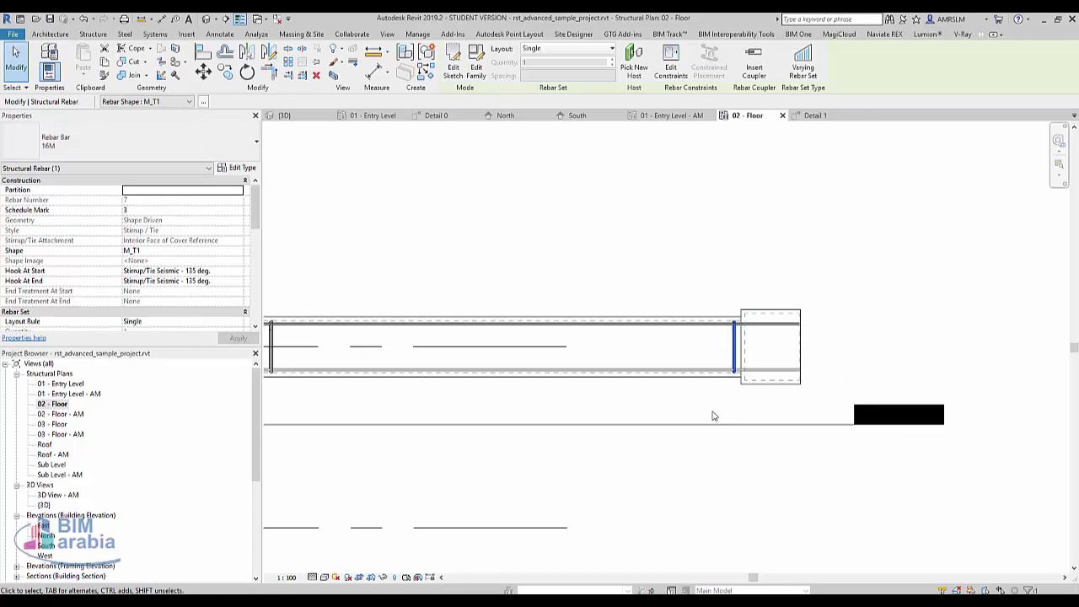
pyautogui.click(601, 51)
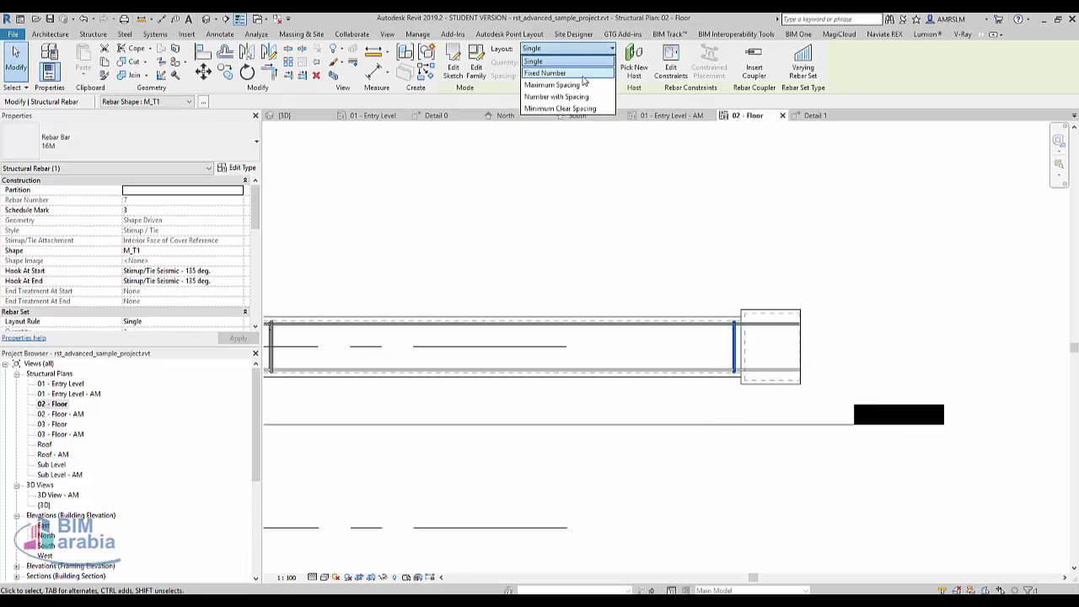
pyautogui.press('Escape')
pyautogui.press('Down')
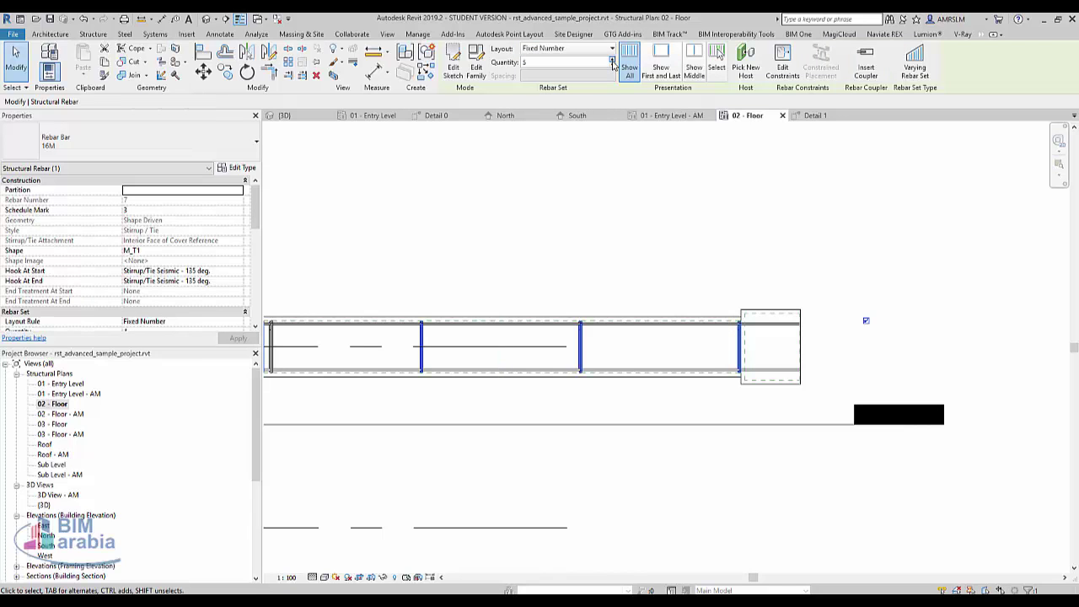
pyautogui.click(613, 65)
# Check the whole beam with its stirrups, then reselect the stirrup set
pyautogui.moveTo(453, 403); pyautogui.dragTo(674, 374, button='middle')
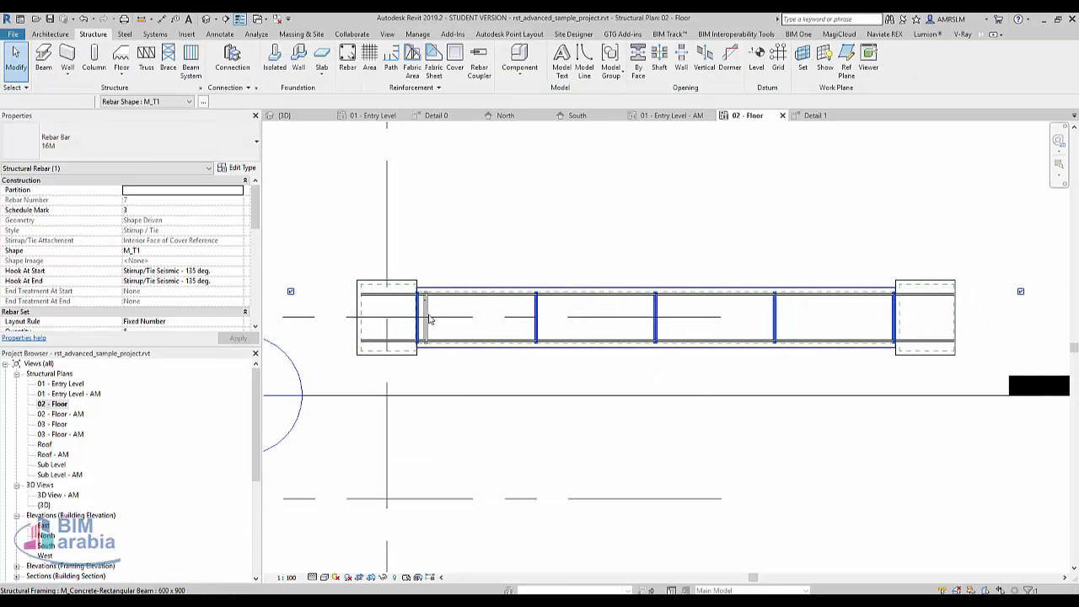
pyautogui.press('Escape')
pyautogui.click(427, 319)
pyautogui.press('Escape')
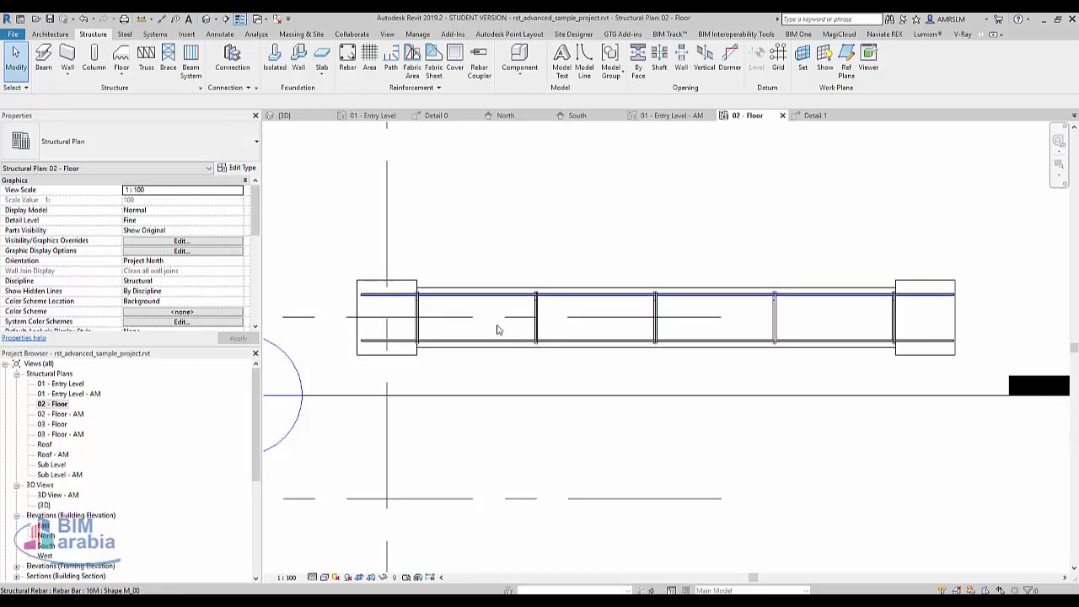
pyautogui.click(536, 319)
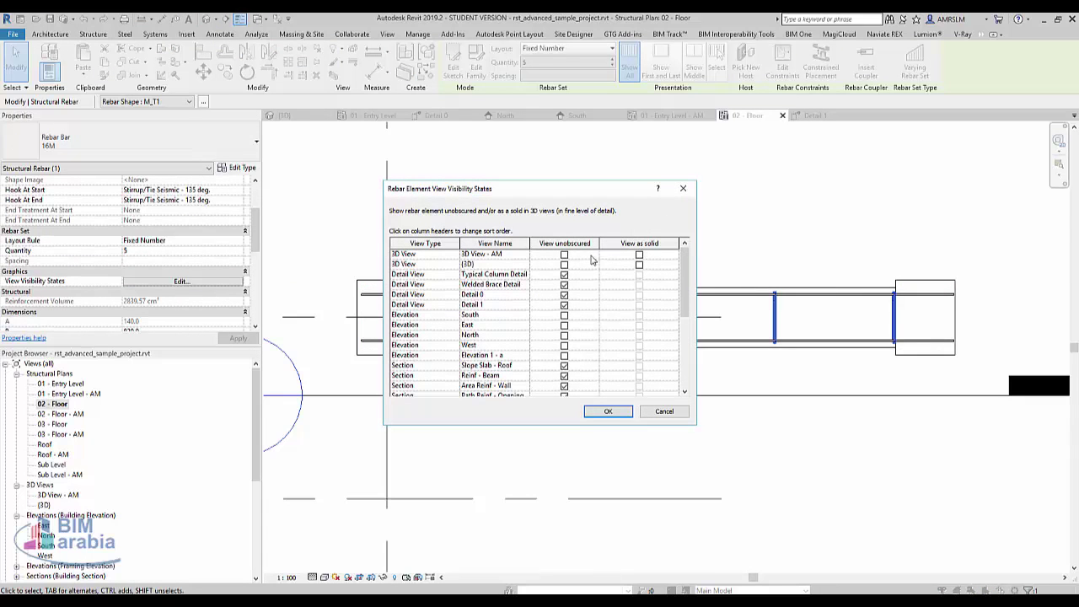
# Make the stirrups show unobscured and as solid in the 3D views
pyautogui.click(564, 265)
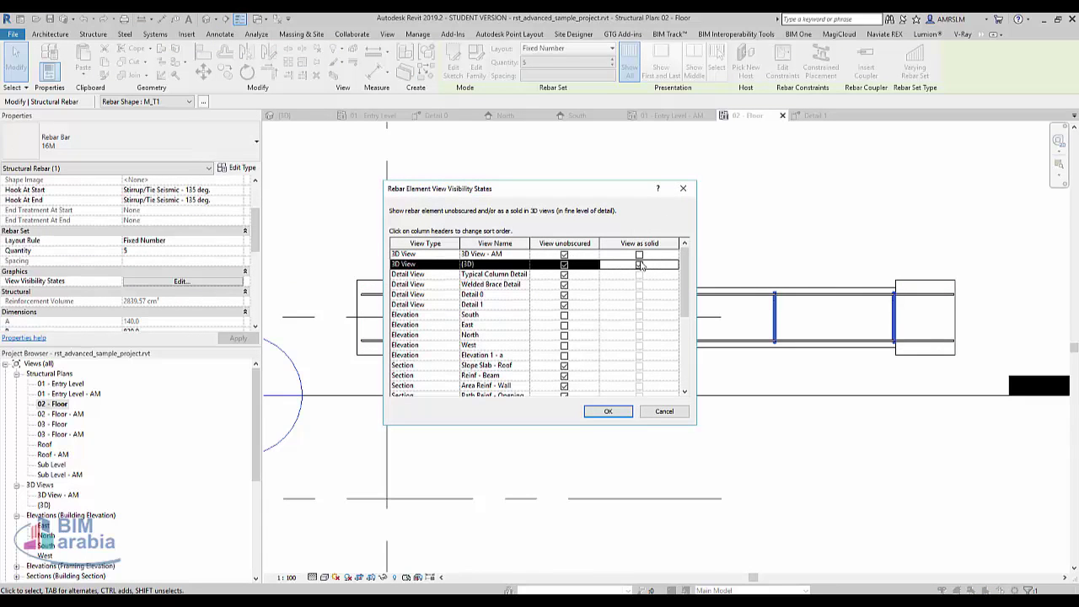
pyautogui.click(639, 255)
pyautogui.click(620, 412)
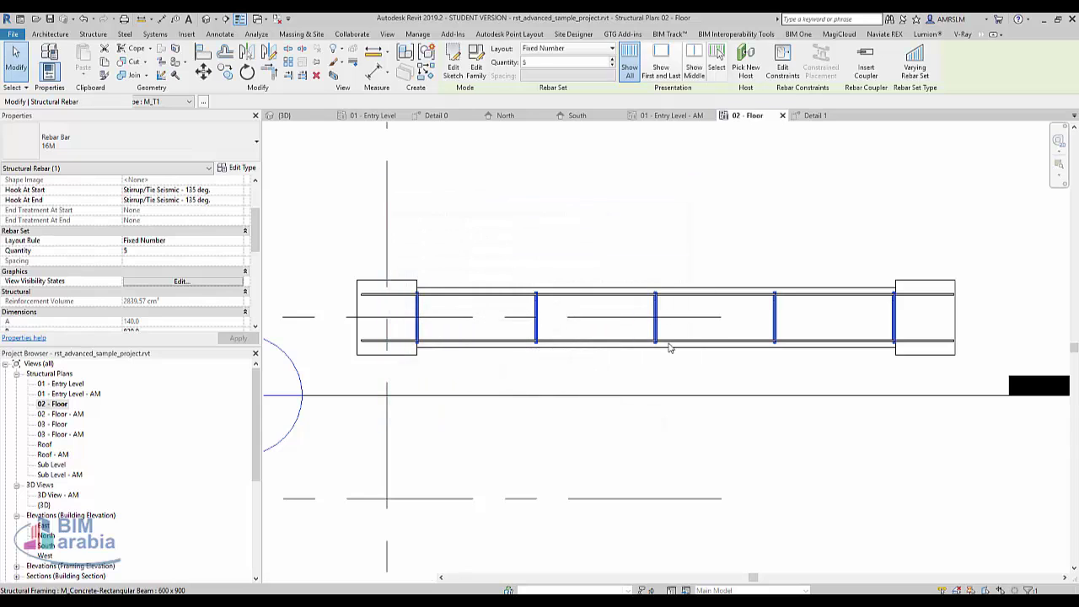
# In the {3D} view, orbit to the beam's front and edit the longitudinal bars' sketch
pyautogui.click(208, 19)
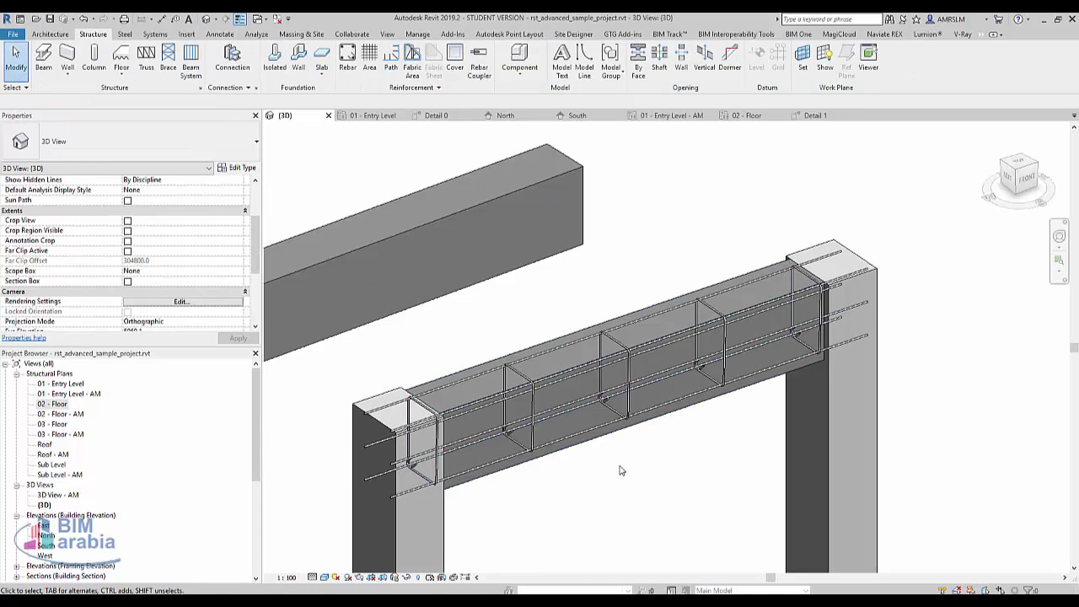
pyautogui.moveTo(622, 468)
pyautogui.keyDown('shift'); pyautogui.mouseDown(button='middle')
pyautogui.moveTo(536, 525)
pyautogui.moveTo(551, 525)
pyautogui.moveTo(470, 508)
pyautogui.mouseUp(button='middle'); pyautogui.keyUp('shift')
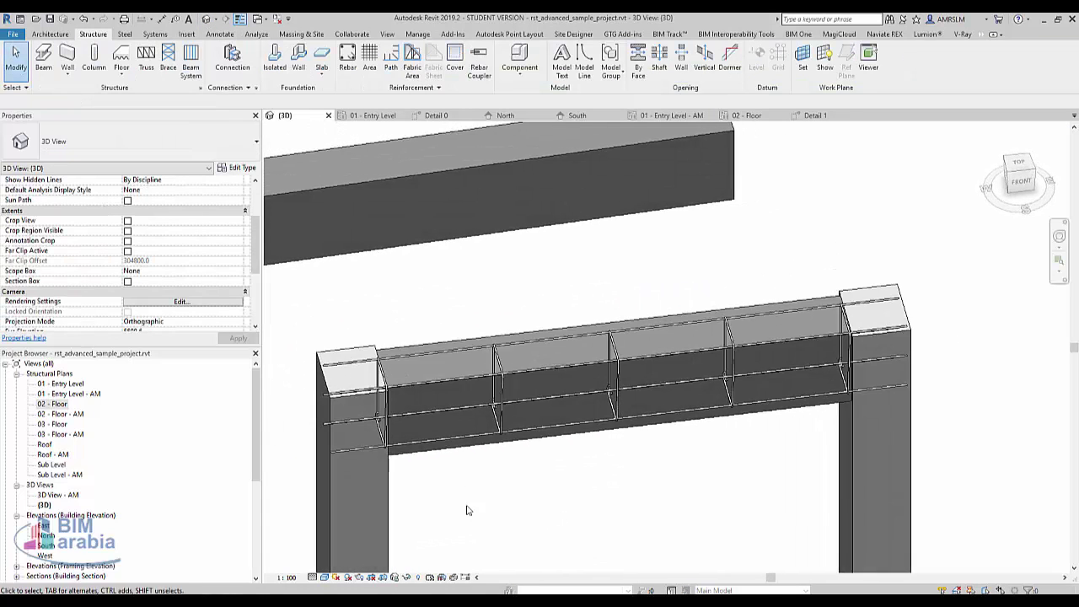
pyautogui.click(476, 402)
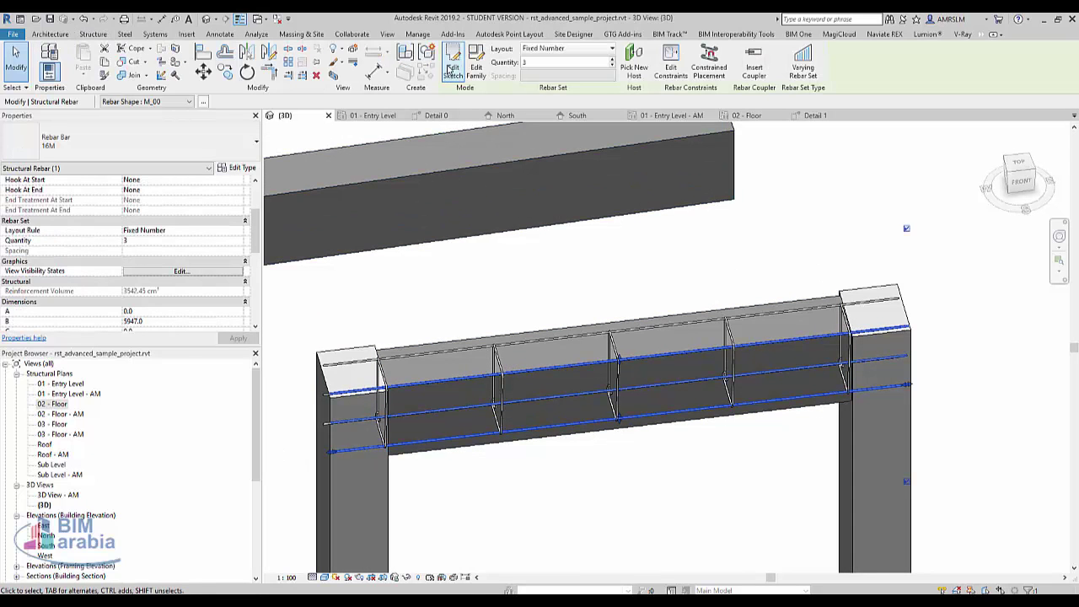
pyautogui.click(451, 71)
# Draw a vertical sketch line at the left column in the 02 - Floor plan
pyautogui.doubleClick(54, 404)
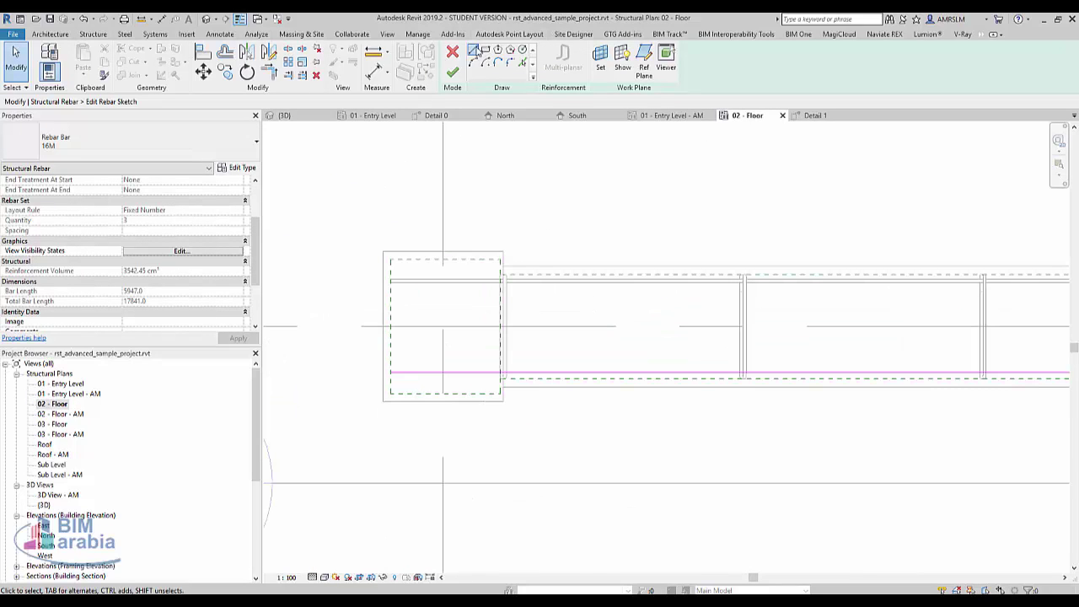
pyautogui.click(477, 52)
pyautogui.scroll(2, 384, 342)
pyautogui.scroll(2, 381, 345)
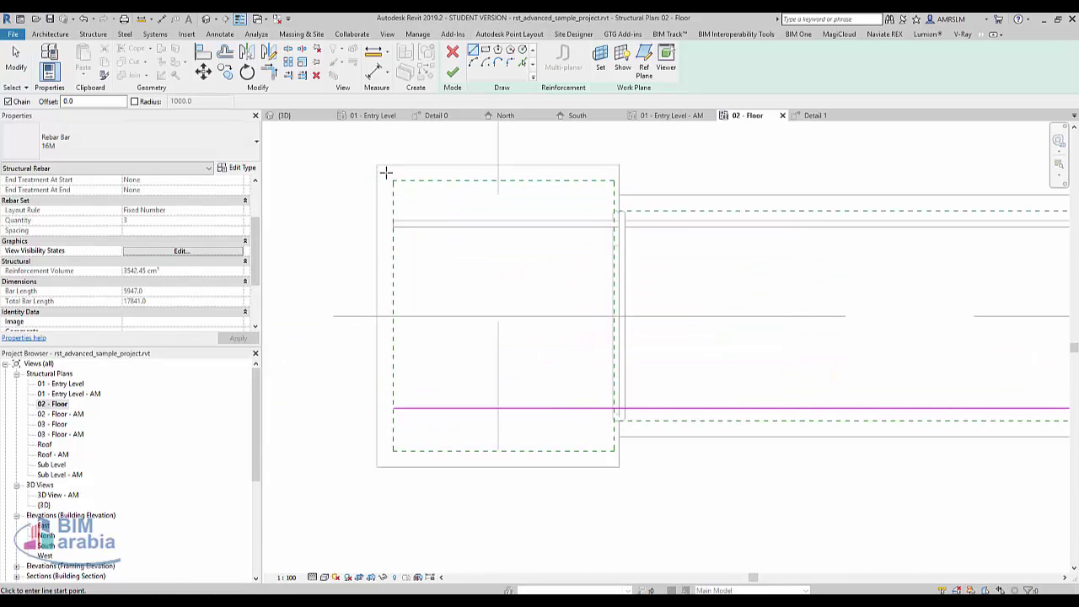
pyautogui.click(387, 173)
pyautogui.click(387, 390)
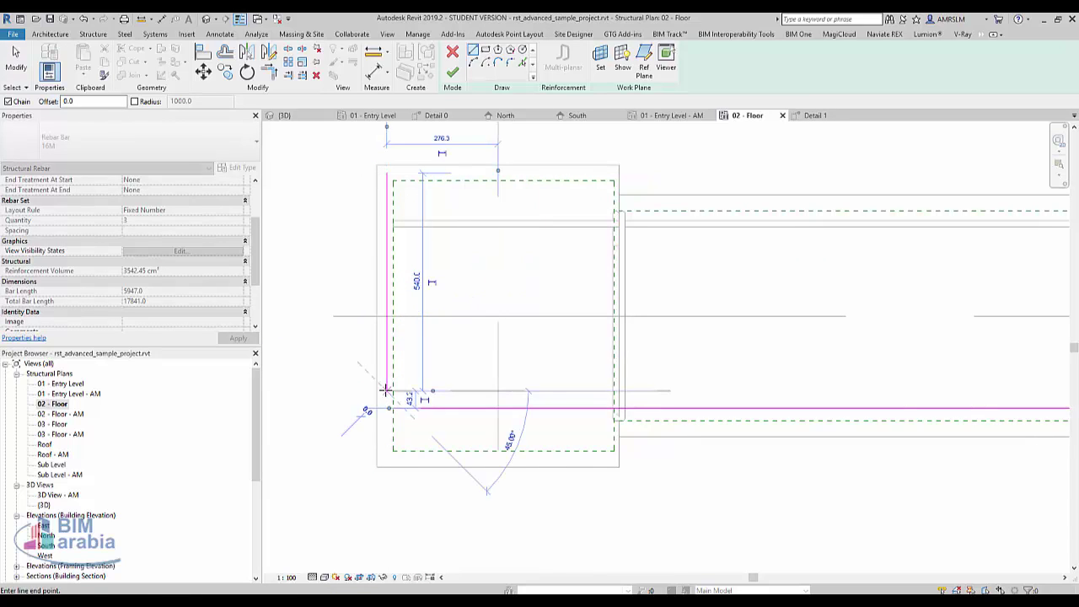
pyautogui.press('Escape')
pyautogui.press('Escape')
# Extend the vertical leg down to the bar and finish the sketch, making shape M_17A
pyautogui.scroll(2, 396, 421)
pyautogui.scroll(1, 395, 422)
pyautogui.click(376, 362)
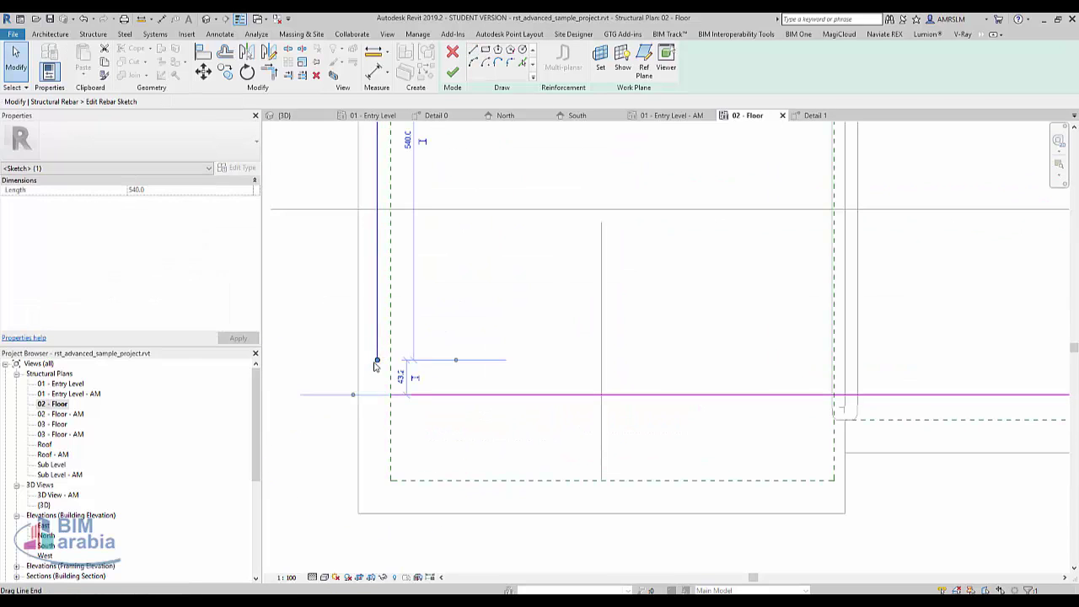
pyautogui.moveTo(376, 365); pyautogui.dragTo(377, 394)
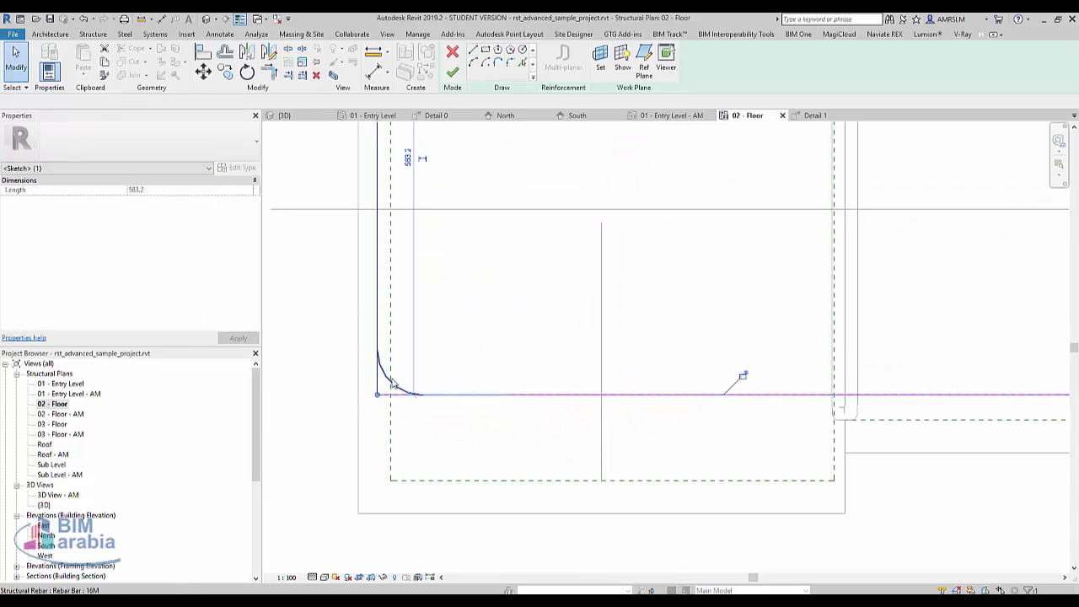
pyautogui.press('Return')
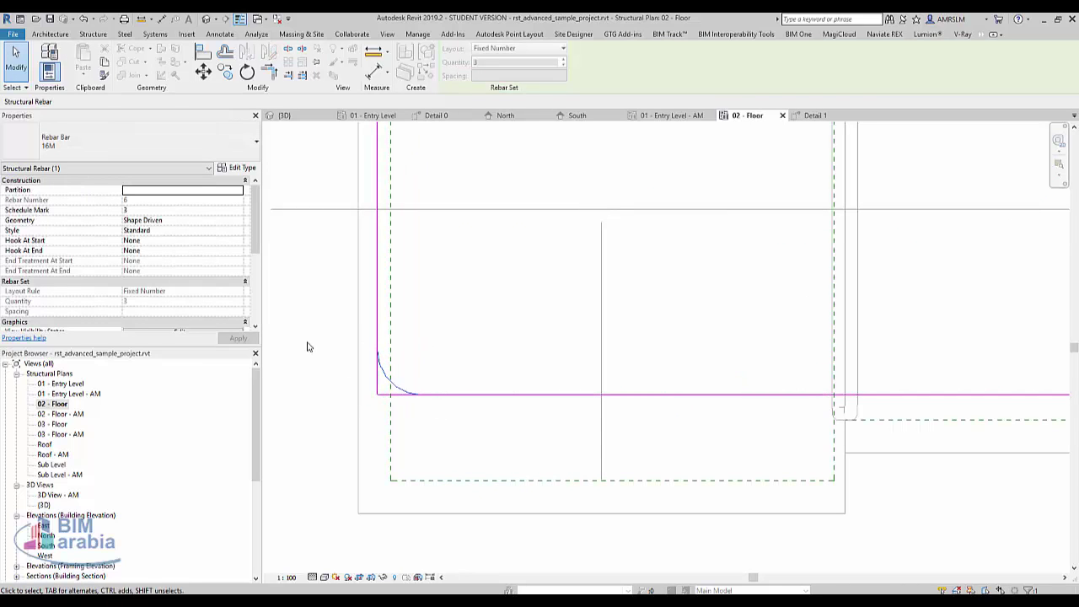
pyautogui.doubleClick(382, 167)
pyautogui.scroll(-2, 291, 357)
pyautogui.scroll(-2, 292, 357)
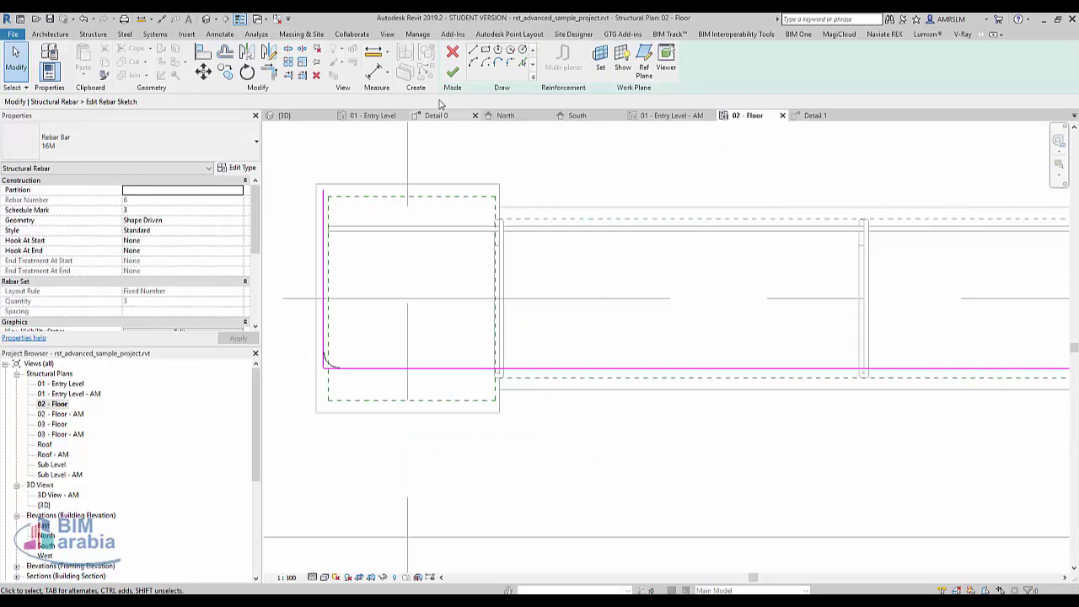
pyautogui.click(452, 73)
pyautogui.scroll(-2, 447, 365)
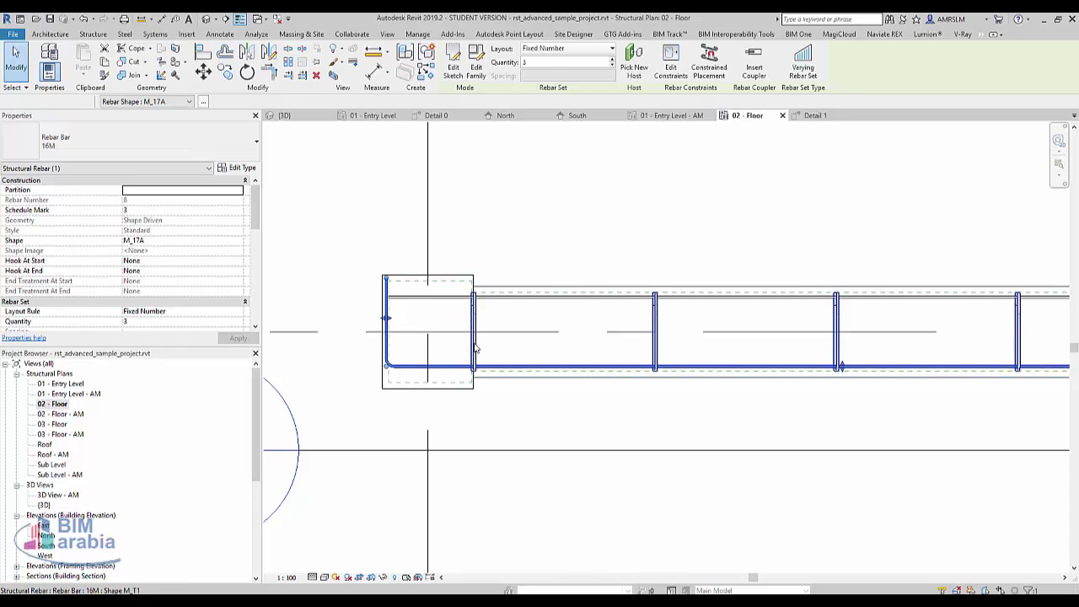
pyautogui.press('Escape')
# Try the First and Last, Middle and All stirrup display options, then exclude the end stirrup
pyautogui.click(474, 348)
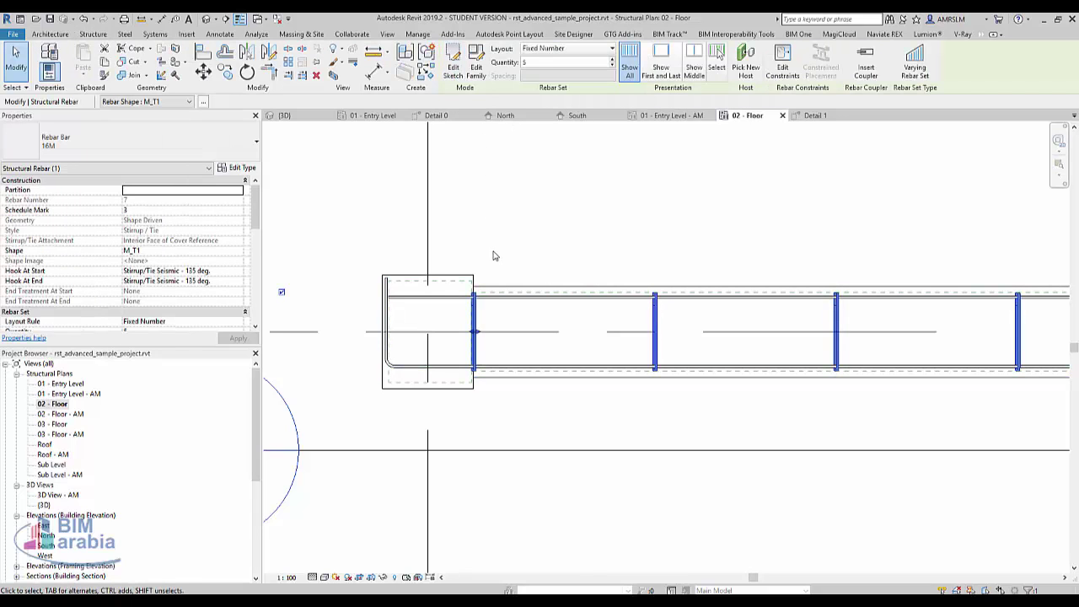
pyautogui.click(661, 67)
pyautogui.scroll(-2, 416, 270)
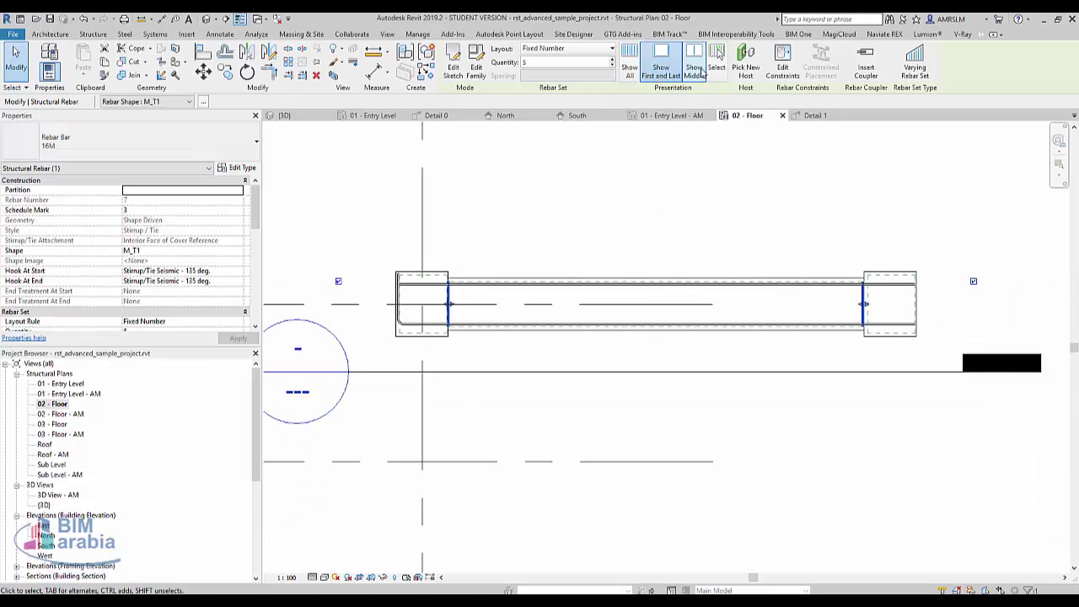
pyautogui.click(698, 70)
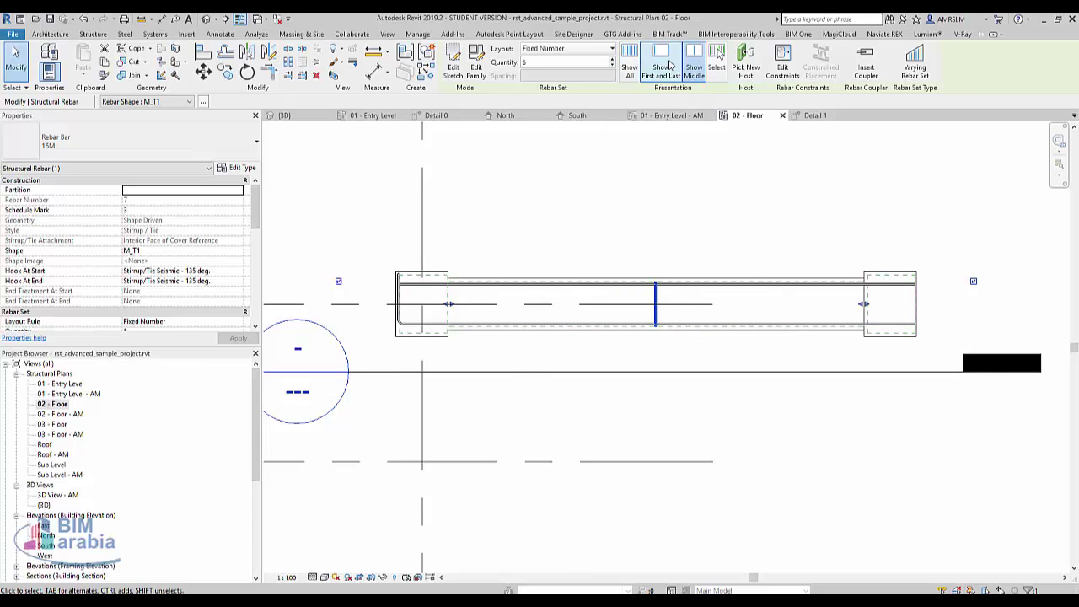
pyautogui.click(629, 67)
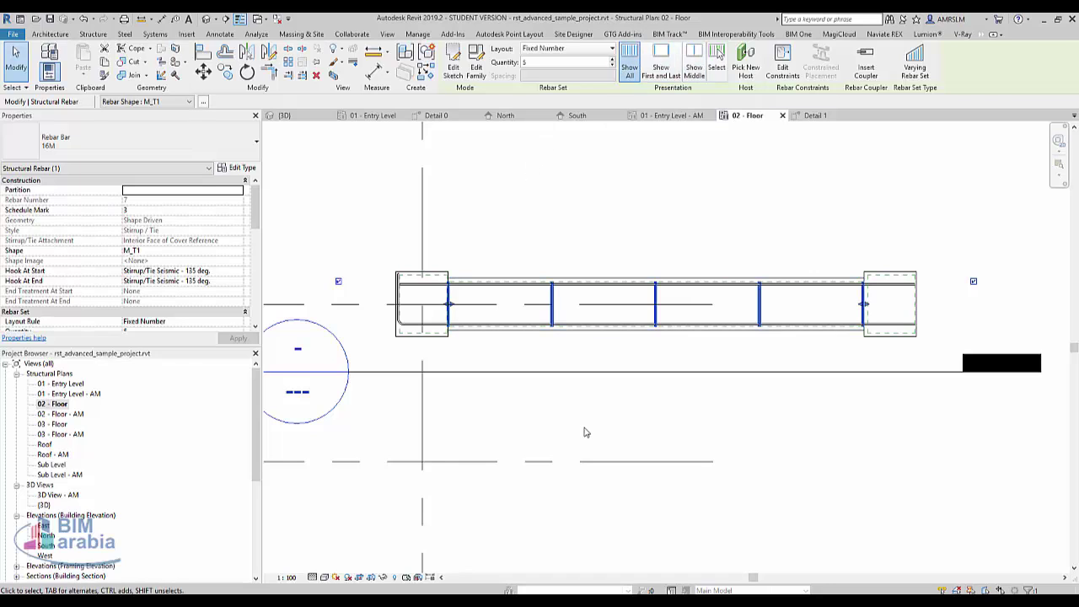
pyautogui.click(338, 281)
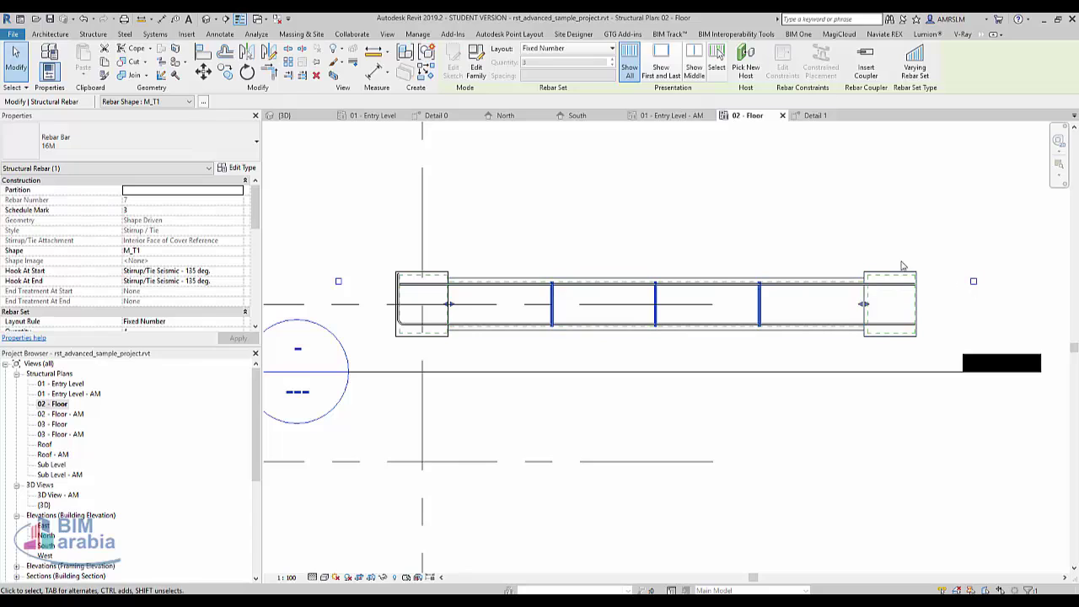
pyautogui.click(801, 242)
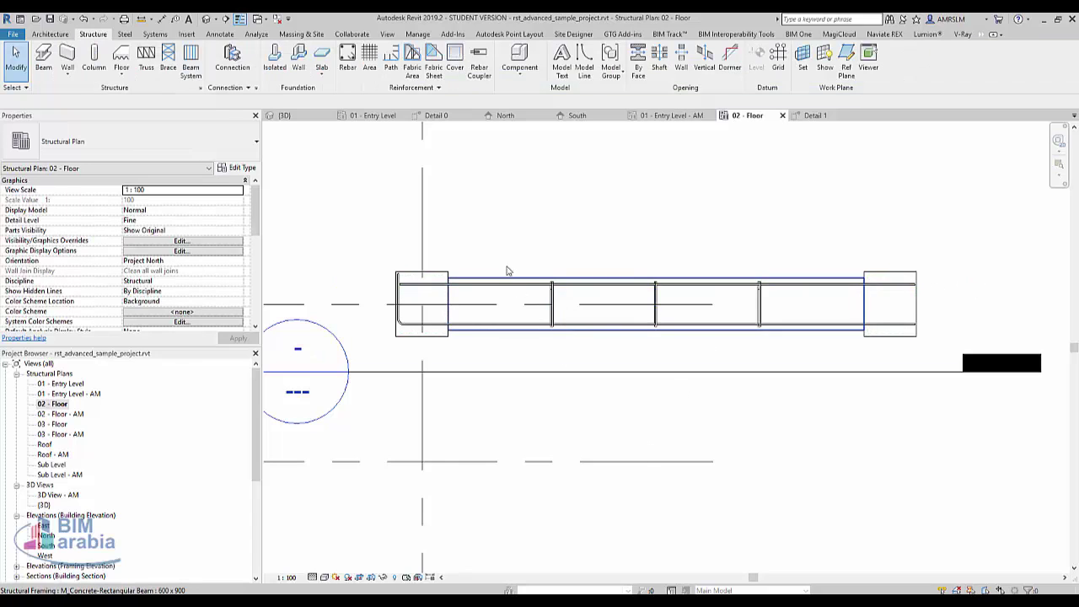